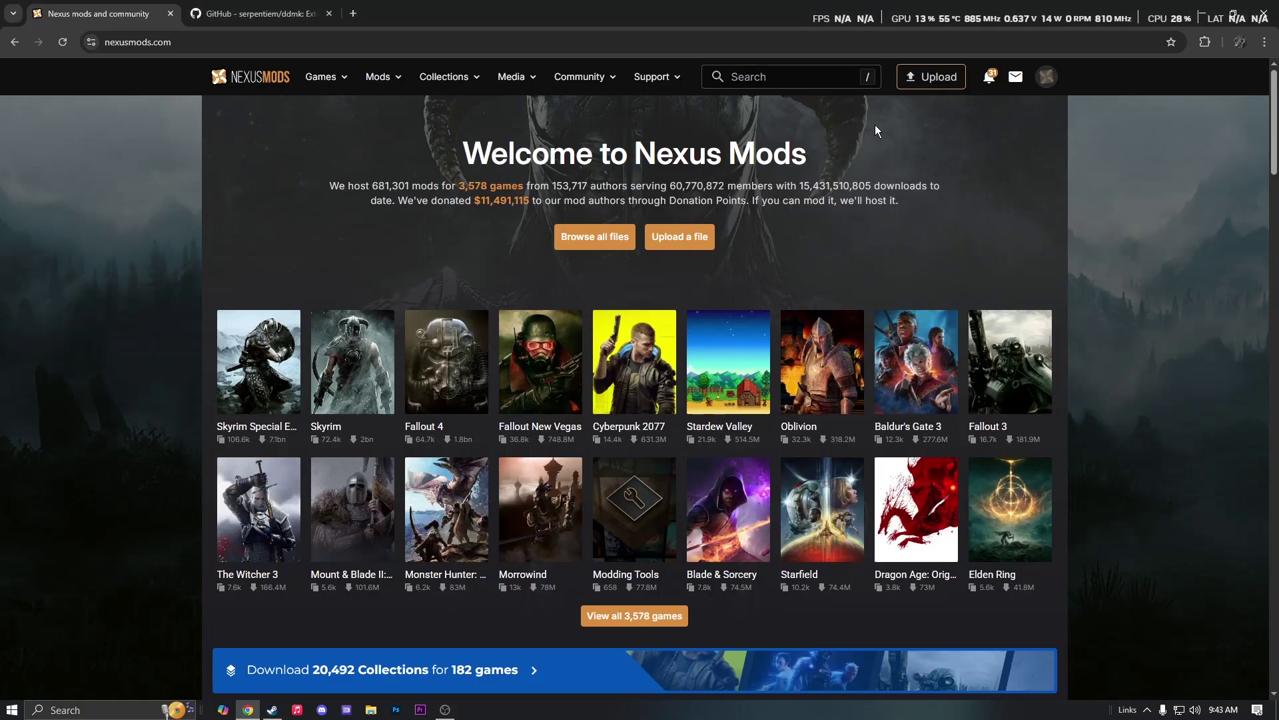
left_click(805, 77)
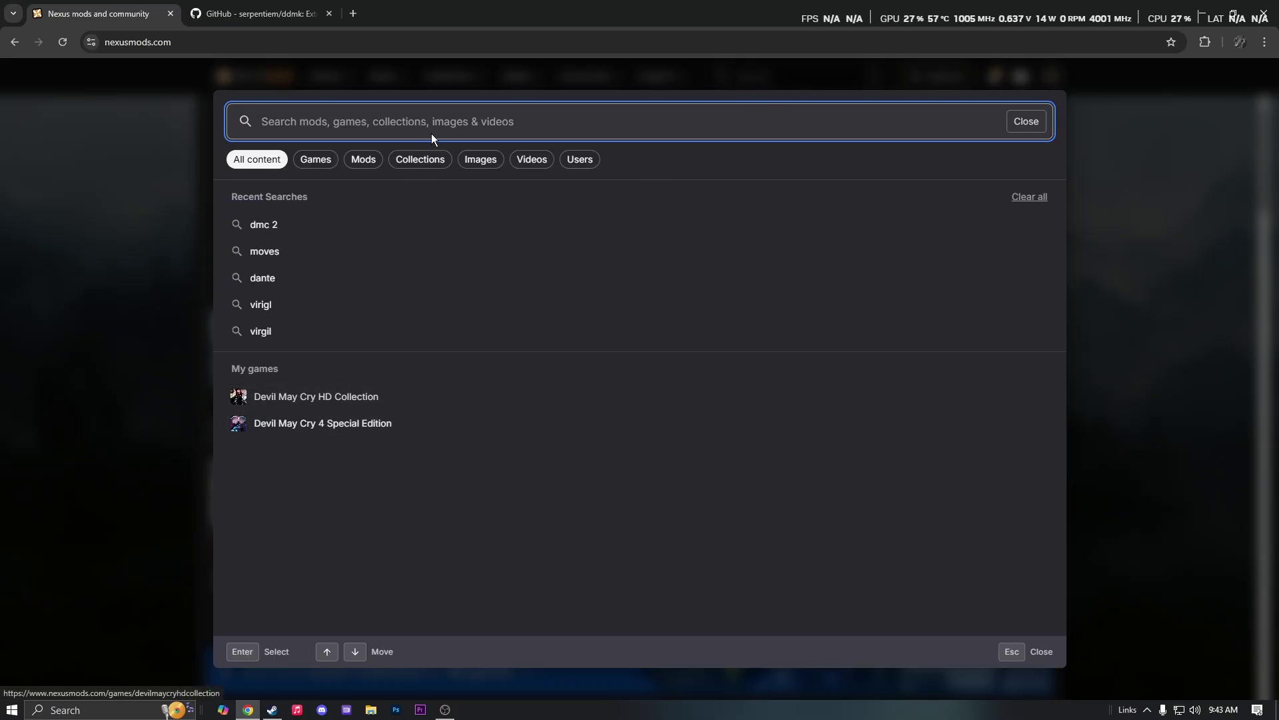
left_click(22, 196)
left_click_drag(175, 42, 118, 42)
left_click(98, 135)
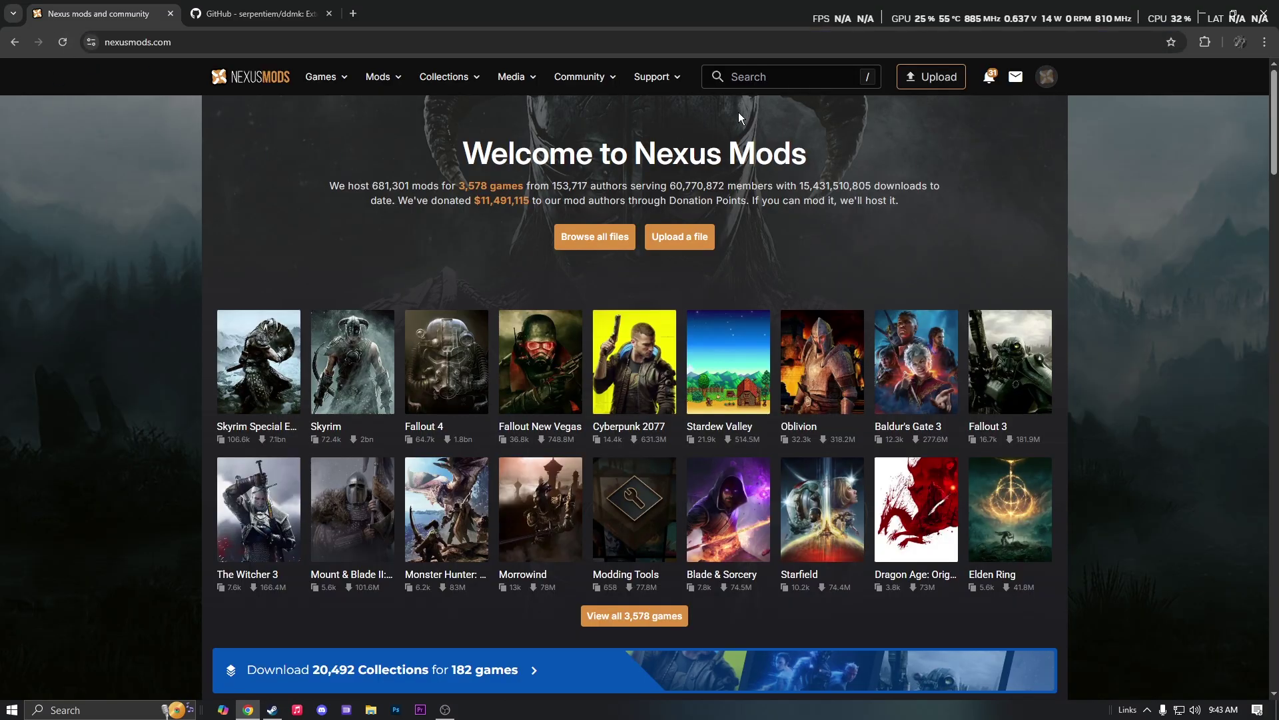
- Open the Devil May Cry HD Collection game page on Nexus Mods and browse its mod listings
left_click(757, 79)
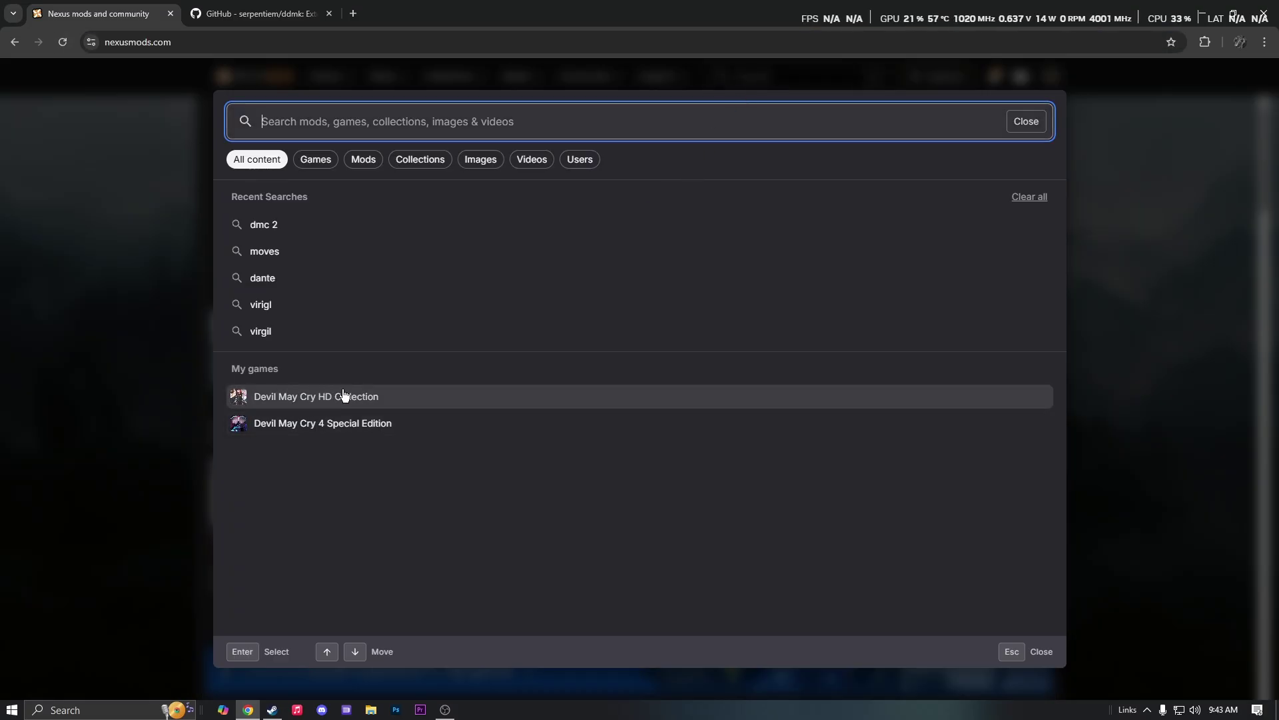
left_click(369, 406)
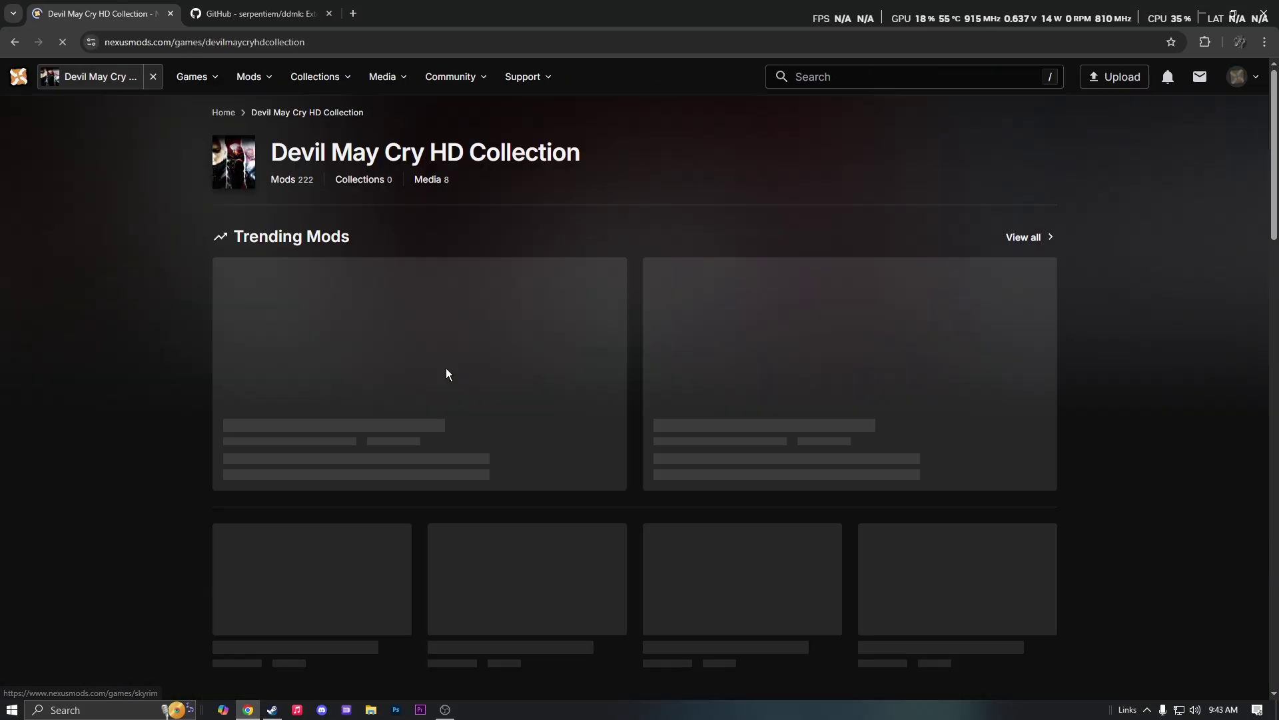
scroll(439, 374, "down", 8)
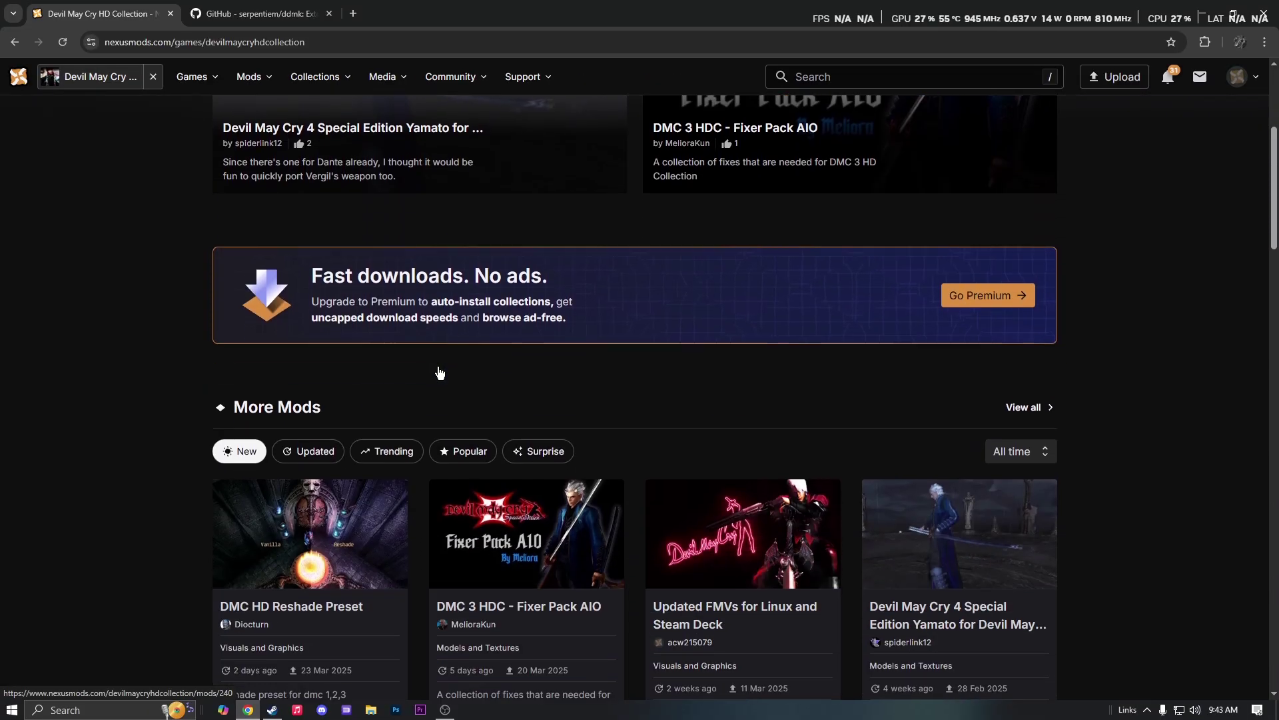
scroll(526, 389, "down", 7)
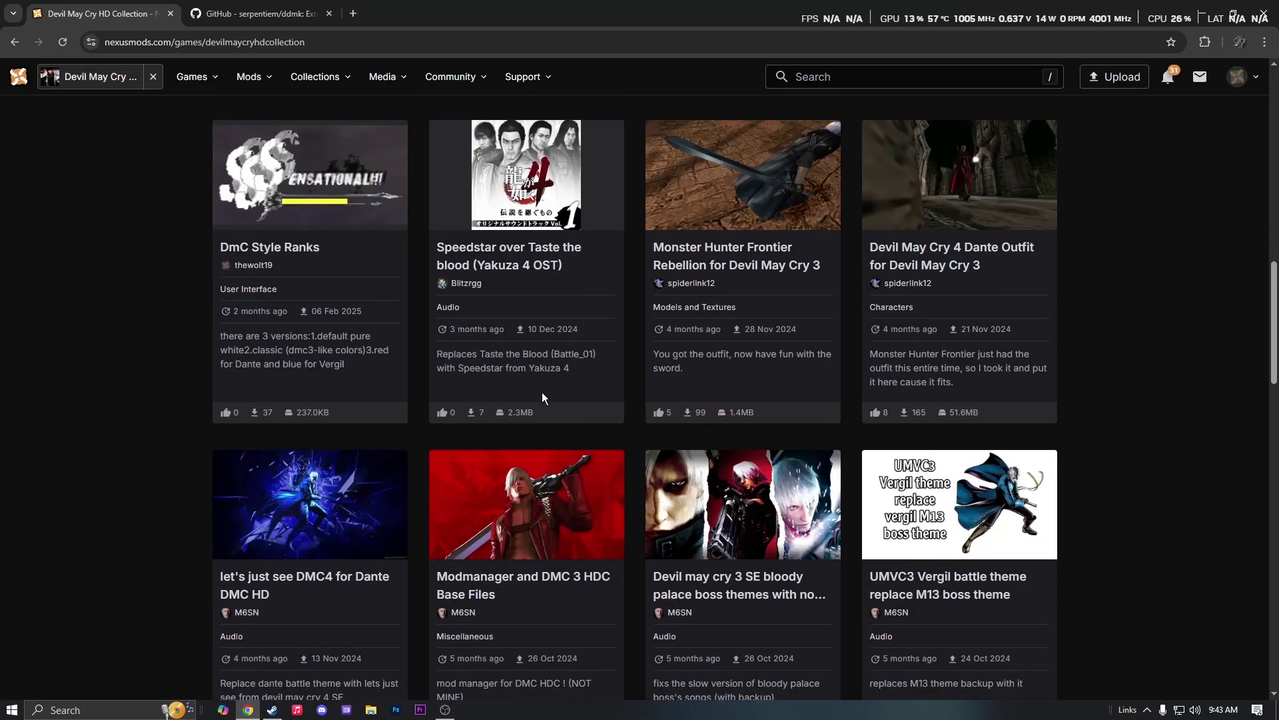
scroll(1124, 467, "up", 15)
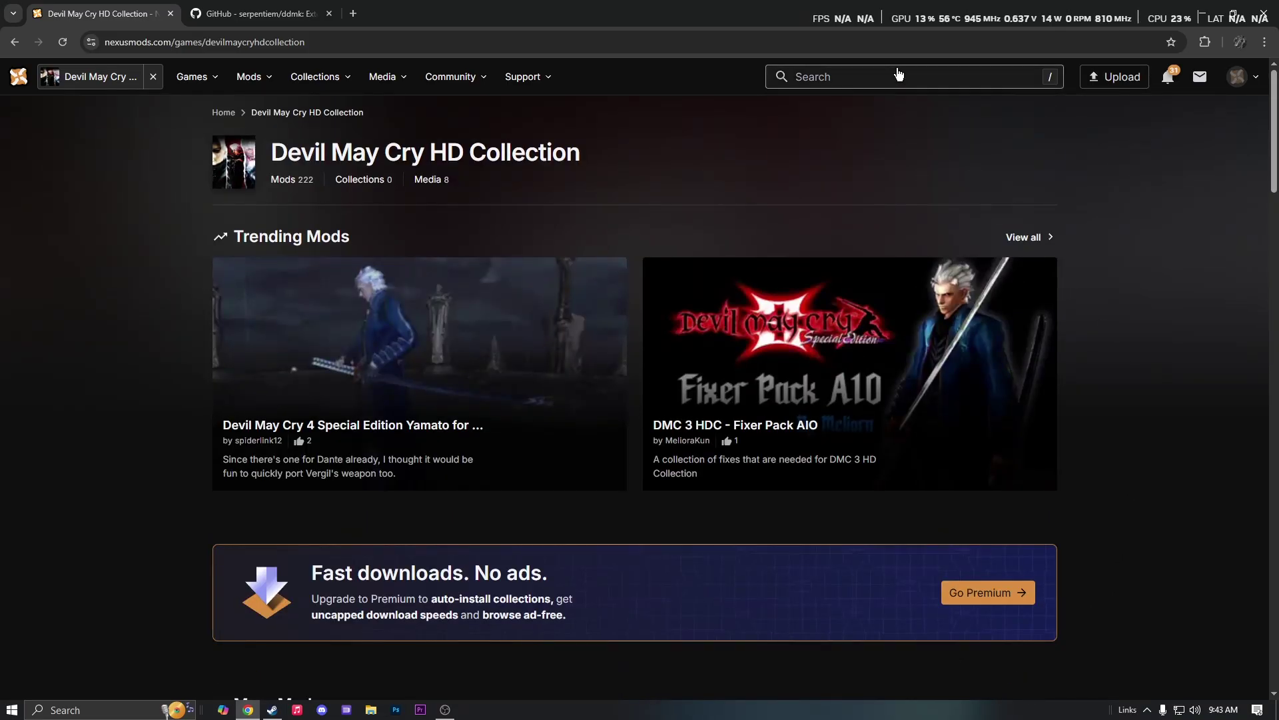
- Search the game's mods for ddmk and open the page of the mod Style switcher DDMK by serpentiem
left_click(894, 77)
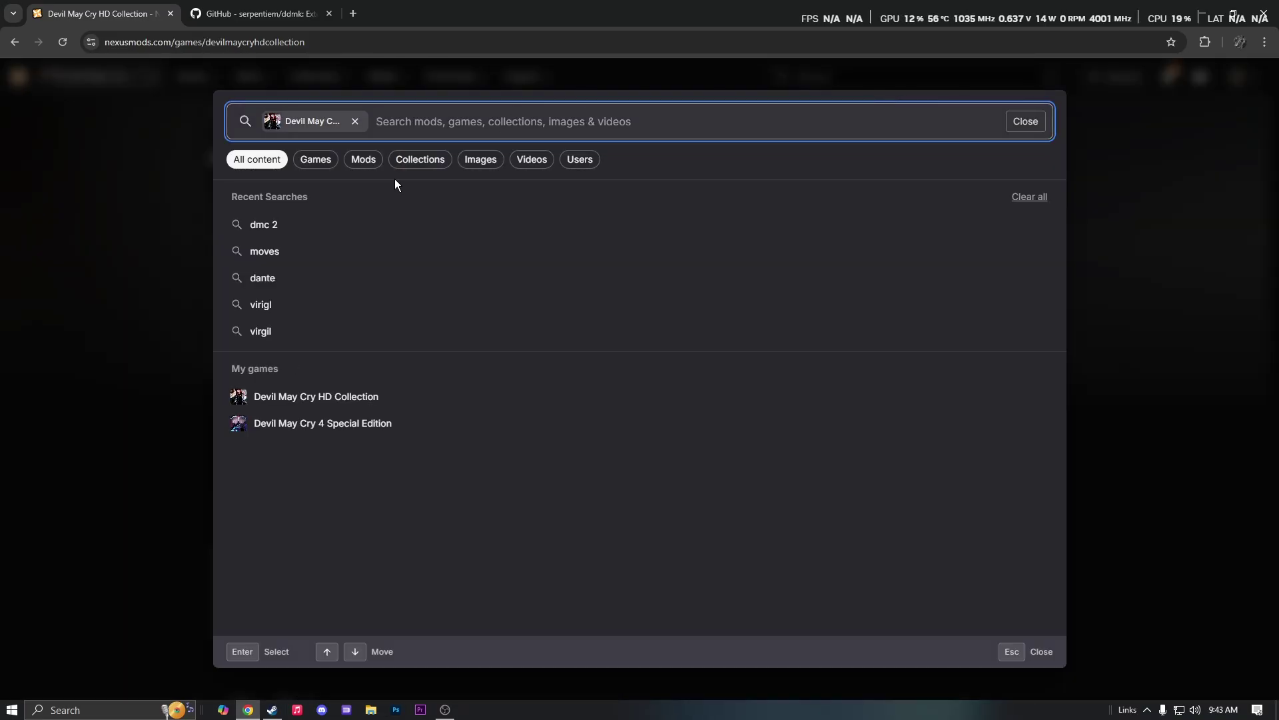
type("D")
key("BackSpace")
type("ddmk")
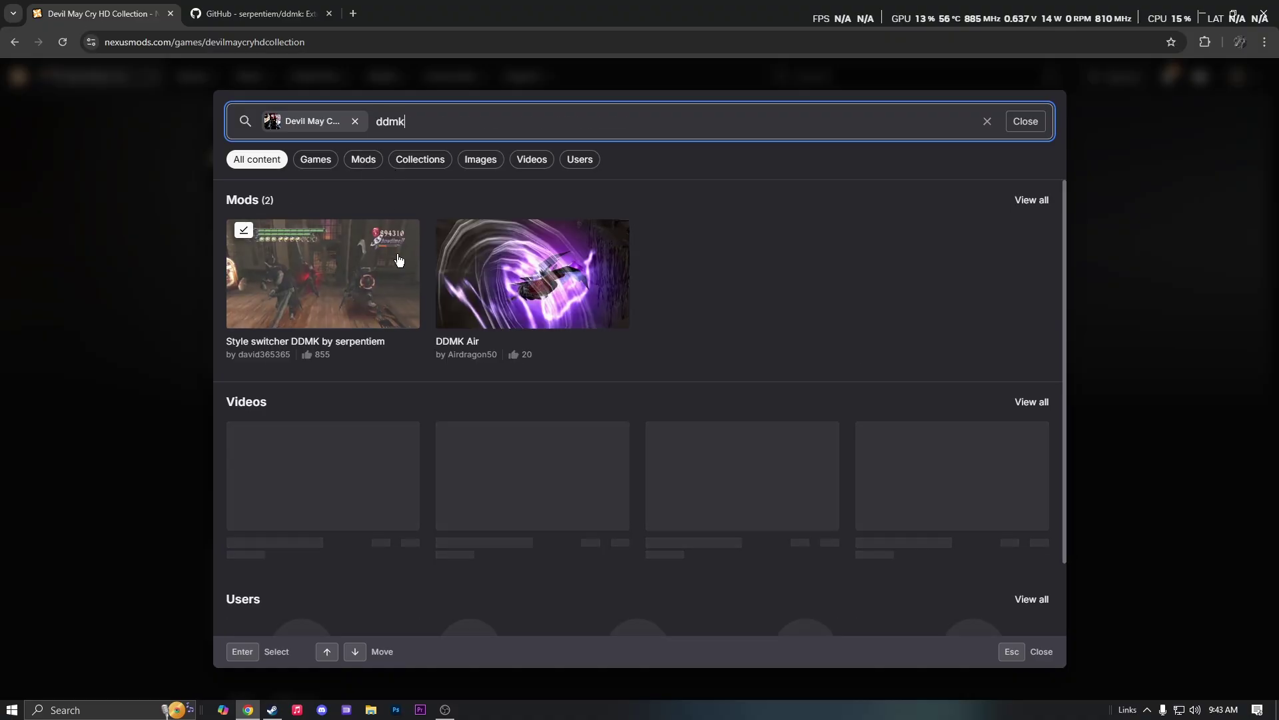
left_click(385, 294)
scroll(242, 410, "down", 4)
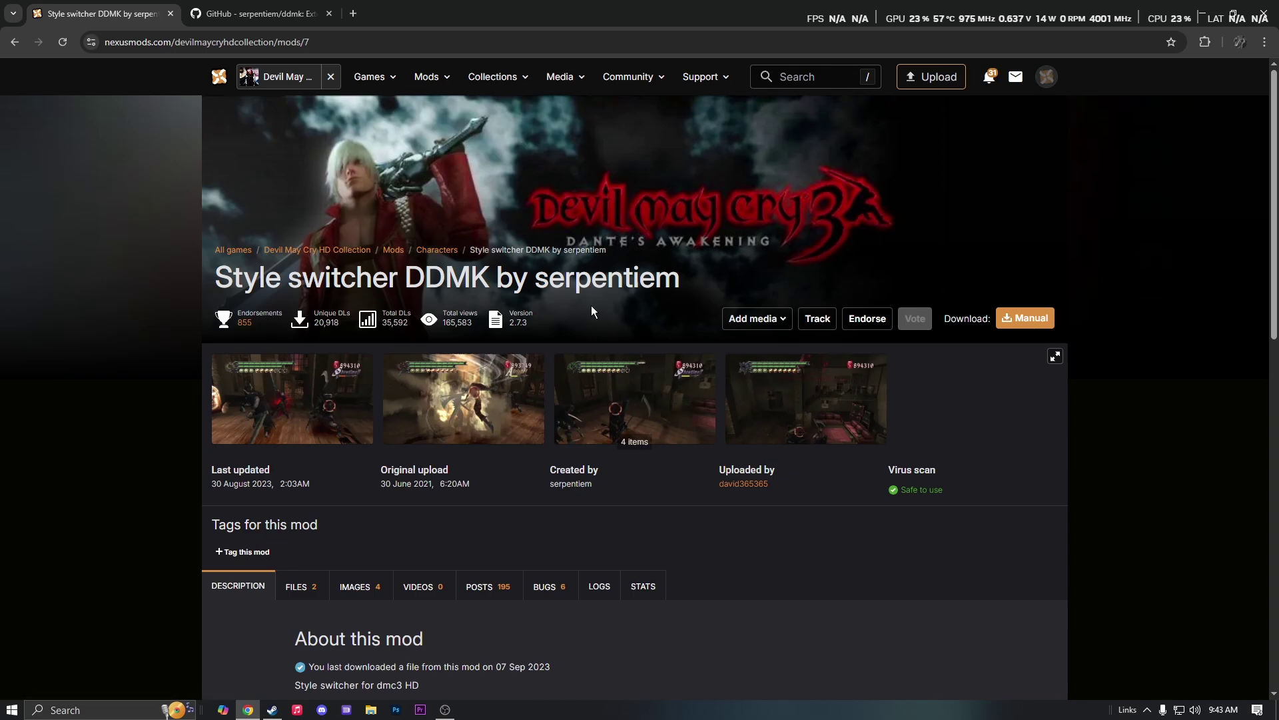
left_click_drag(216, 276, 398, 281)
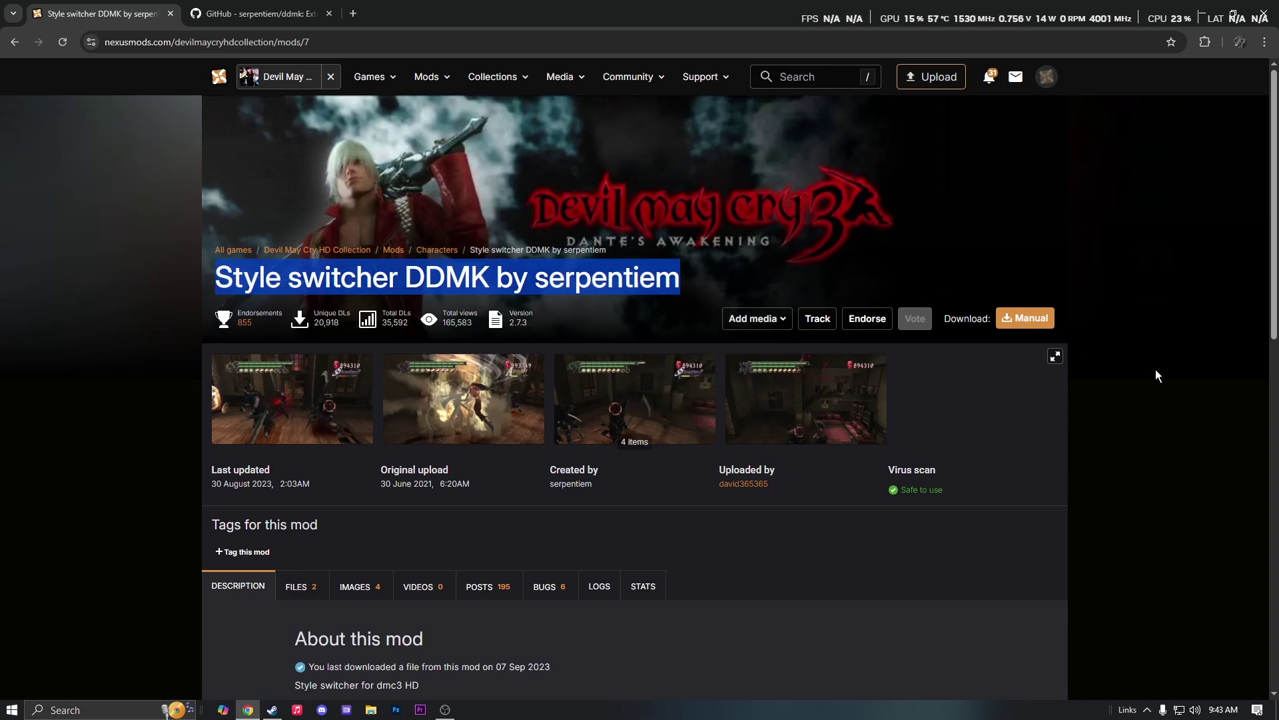
left_click(1186, 386)
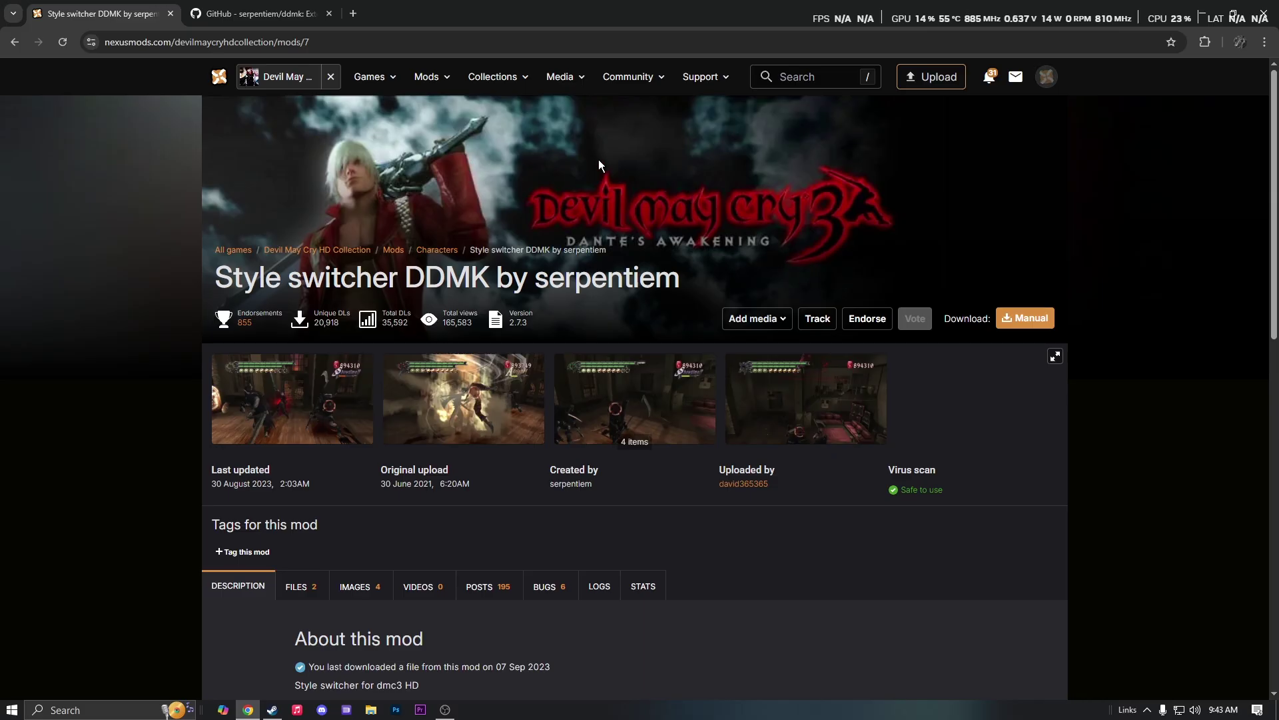
- Examine the README of the serpentiem/ddmk GitHub repository for the Devil May Cry HD Collection installation instructions
left_click(260, 13)
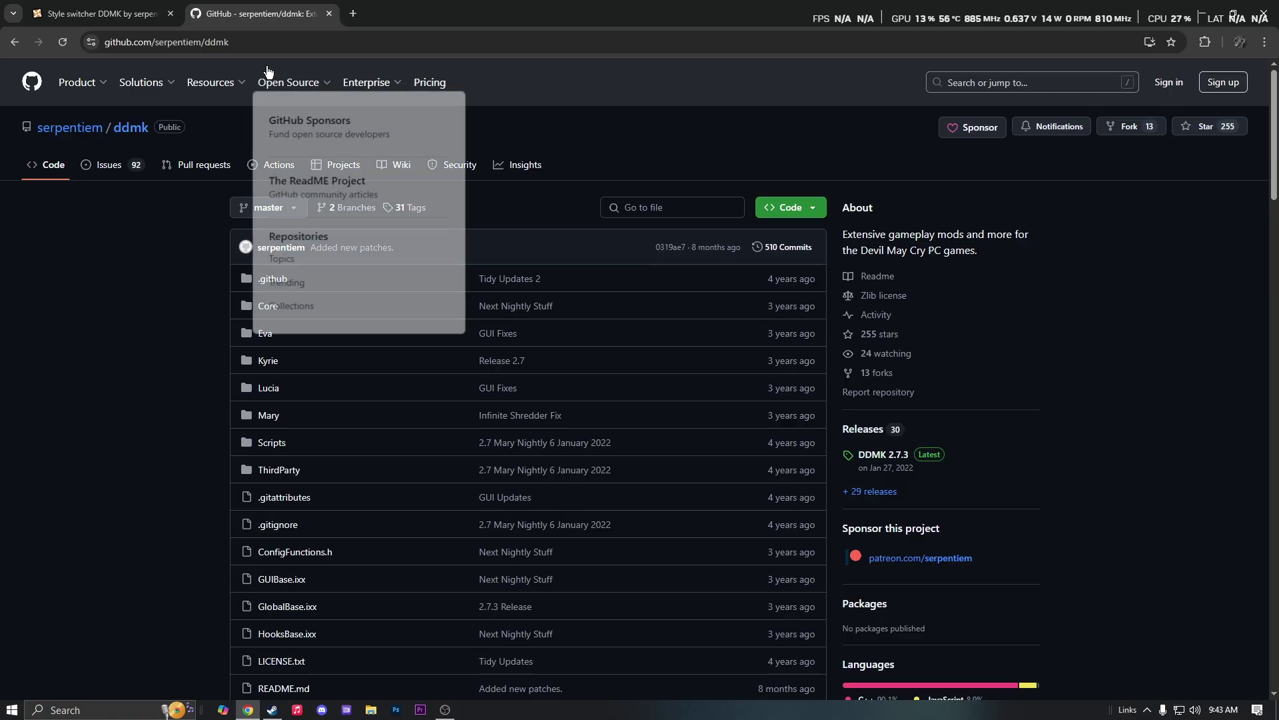
left_click_drag(230, 44, 103, 46)
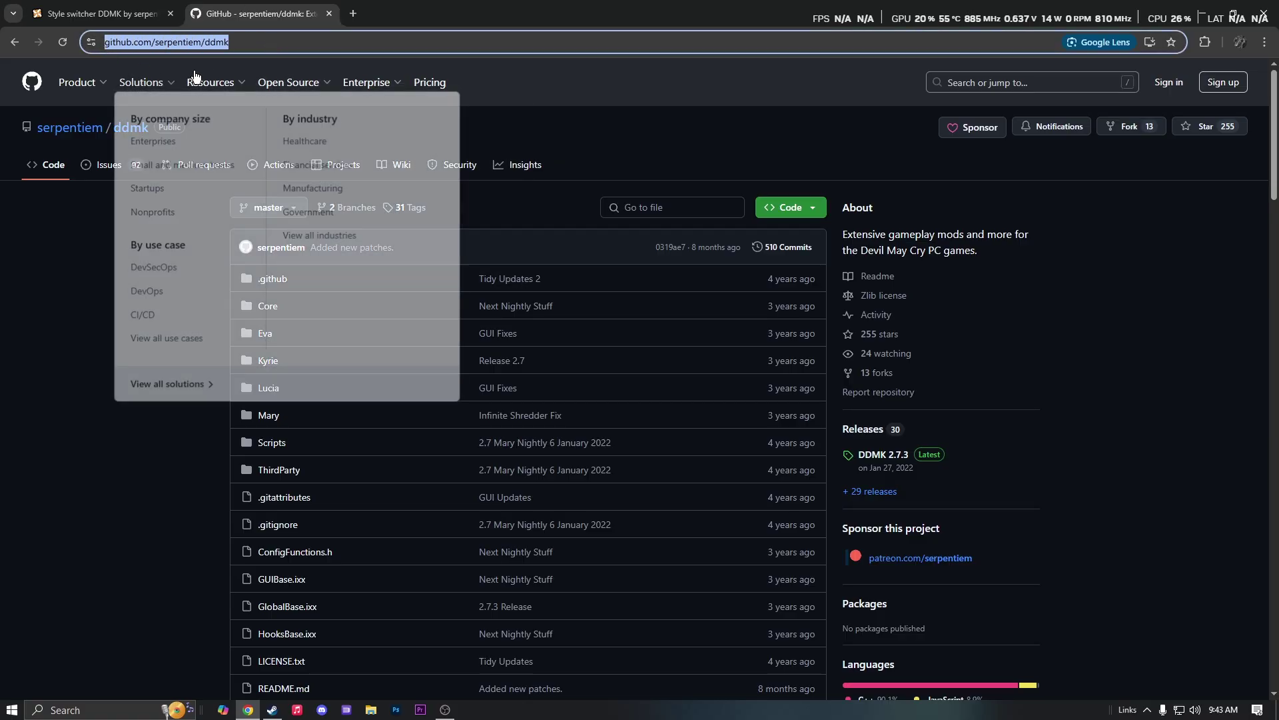
left_click(190, 306)
scroll(253, 319, "down", 5)
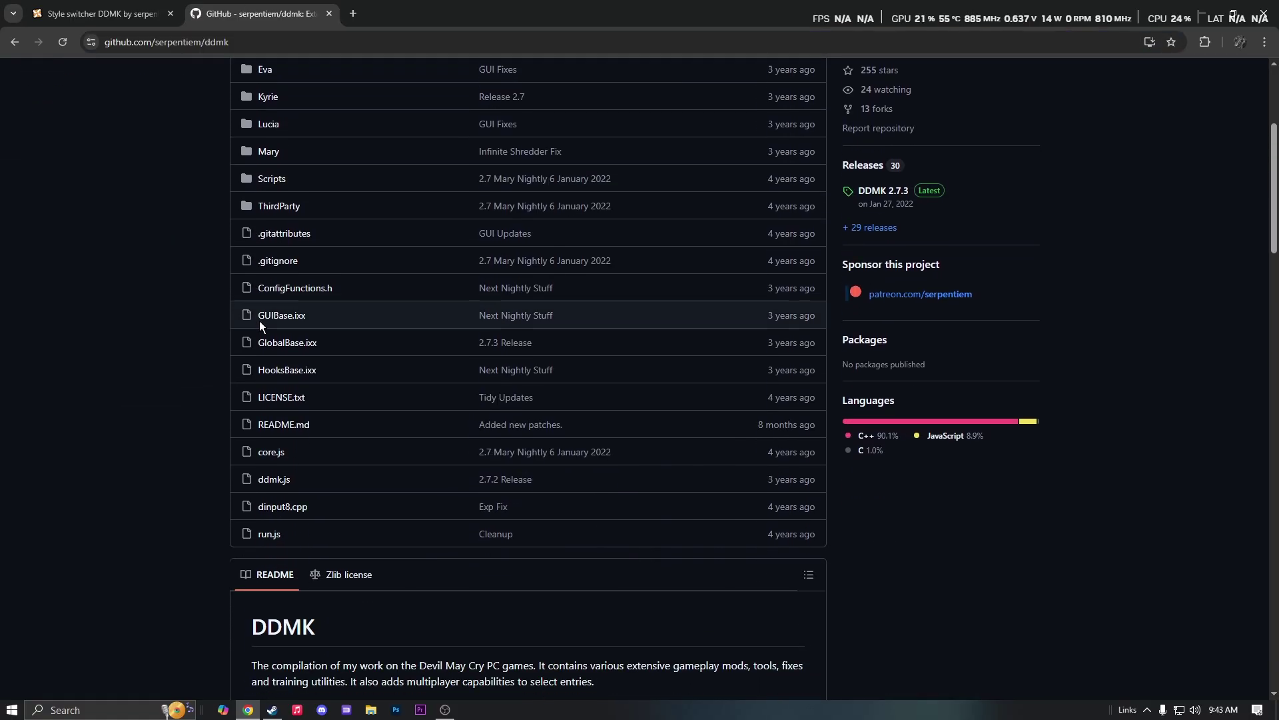
scroll(259, 321, "up", 5)
scroll(743, 329, "down", 10)
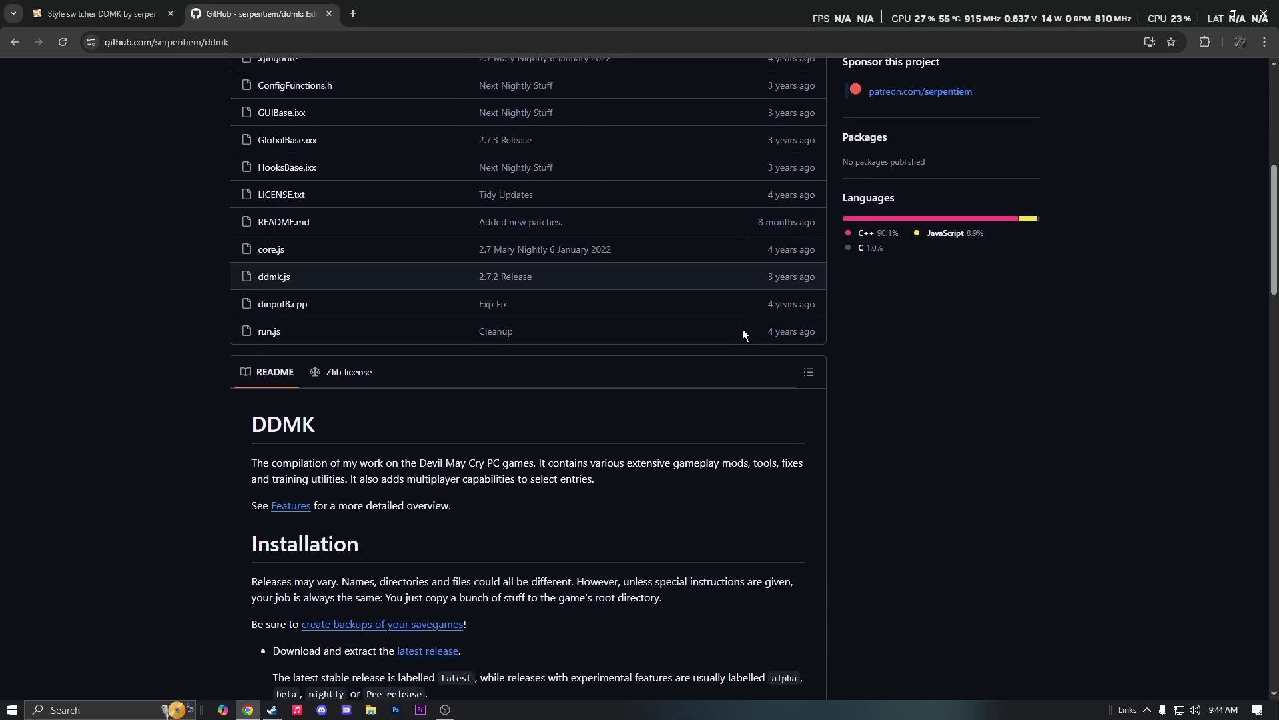
scroll(725, 329, "down", 4)
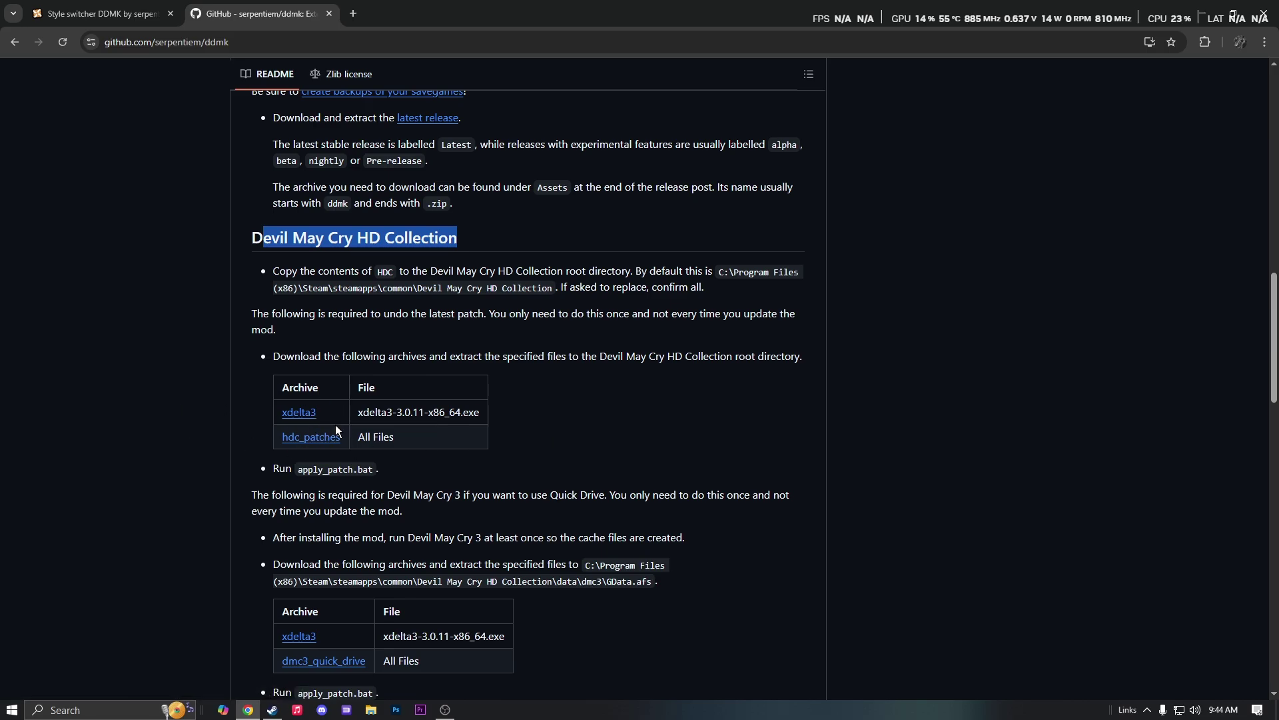
left_click(627, 421)
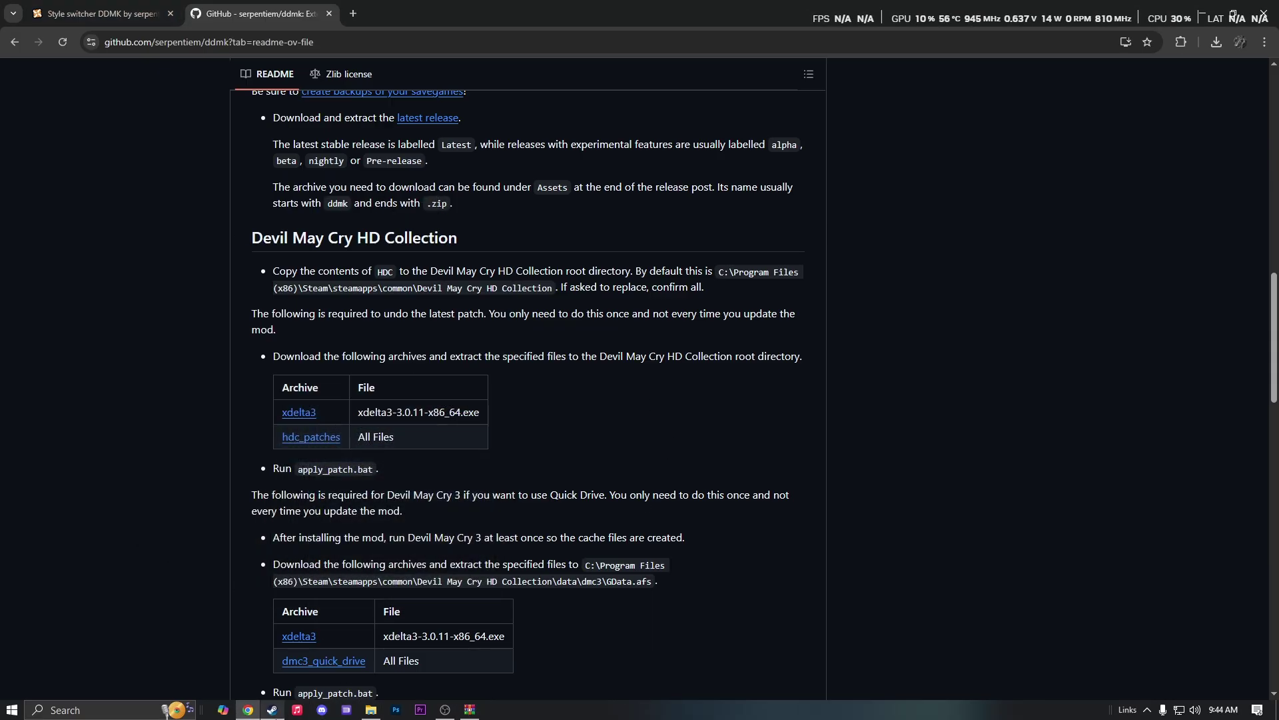
- Switch to Steam and open the local files folder of Devil May Cry HD Collection
left_click(273, 709)
left_click(88, 202)
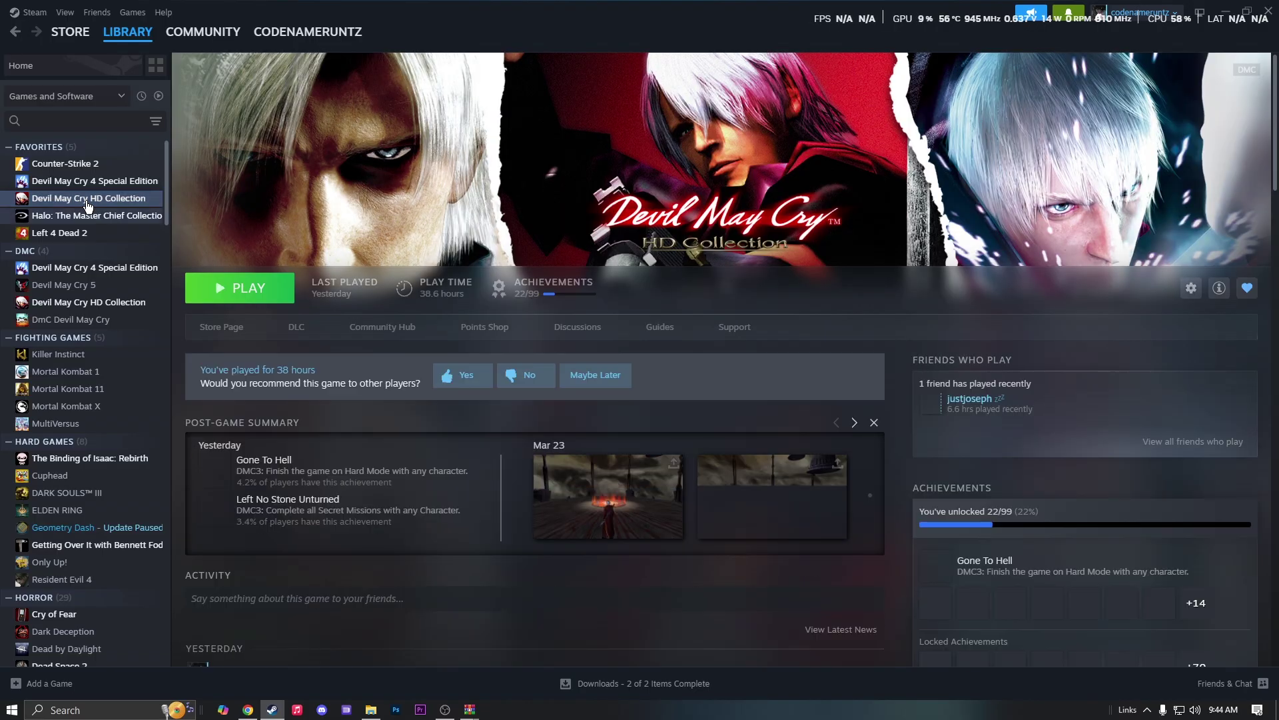
right_click(91, 203)
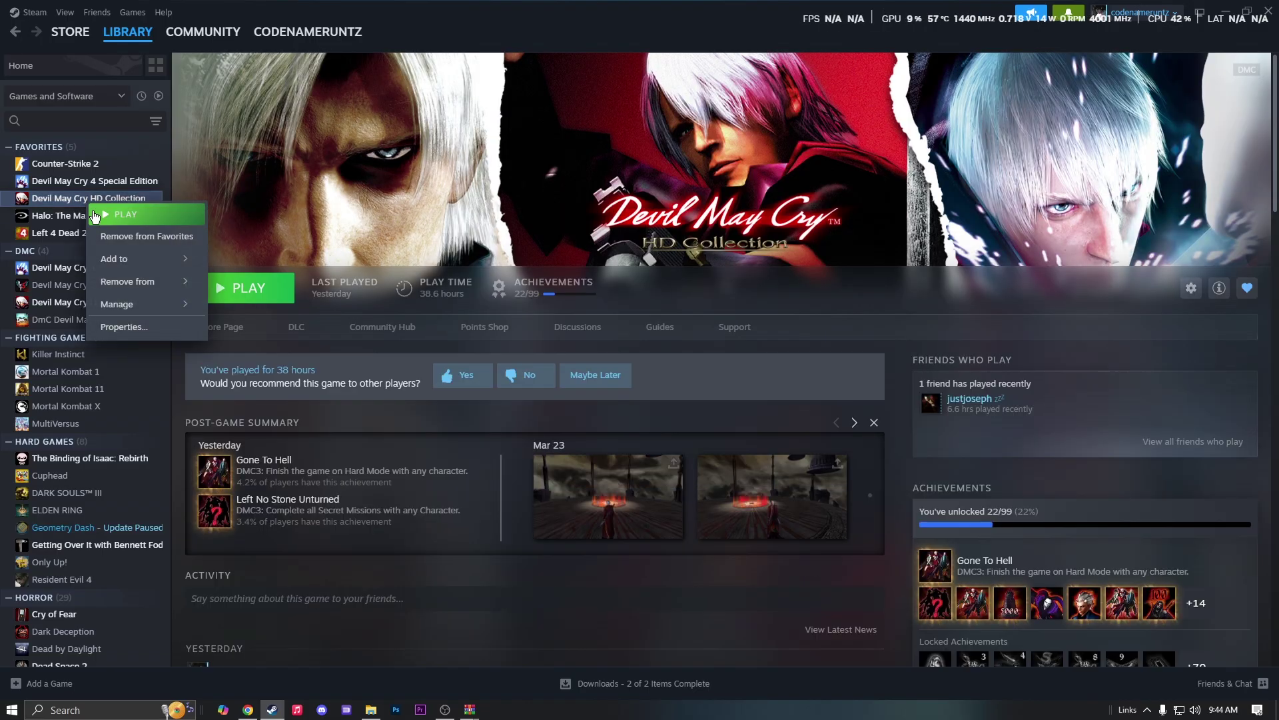
mouse_move(159, 304)
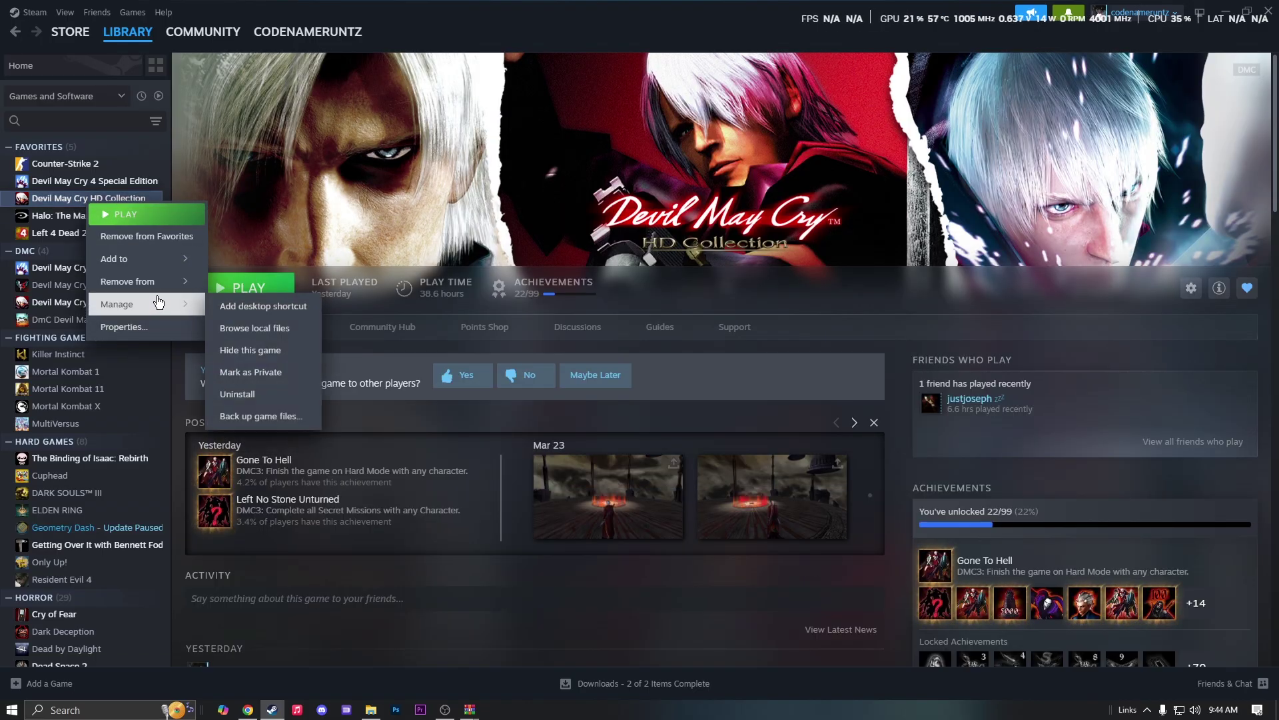
left_click(241, 329)
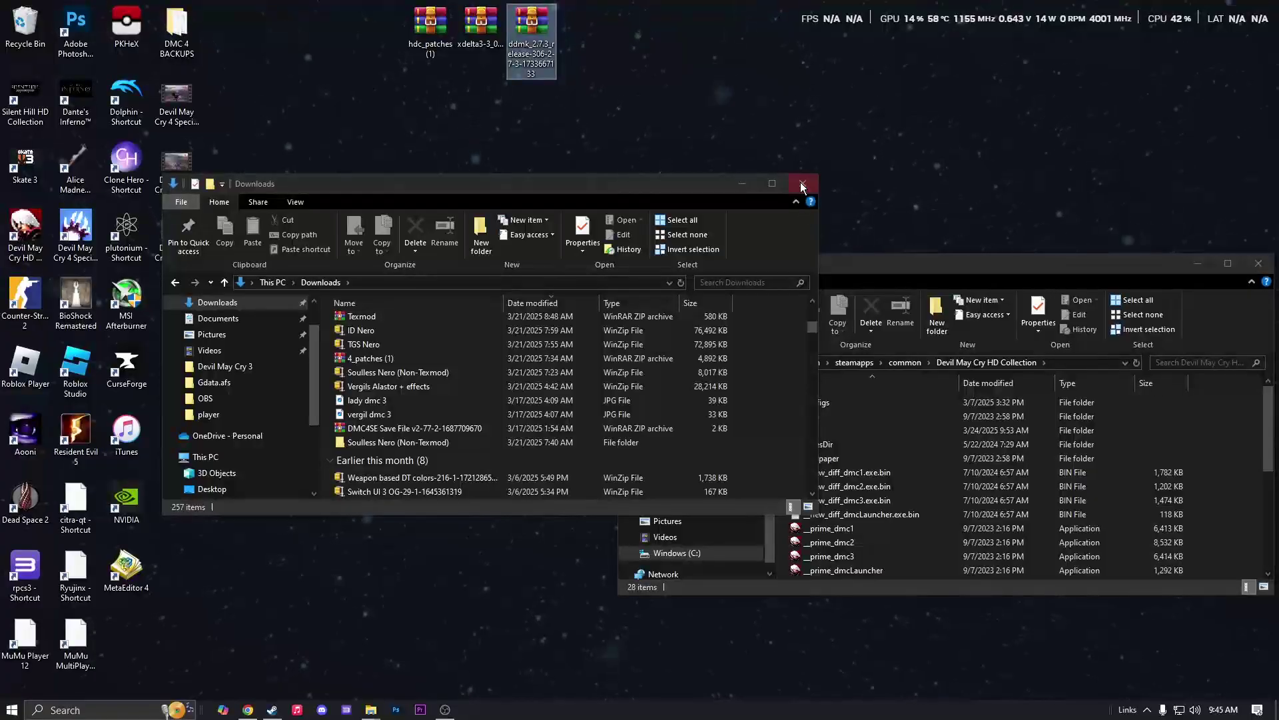
- Clear Steam from view and move the game folder window higher on the desktop, beside the downloaded archives
left_click(801, 183)
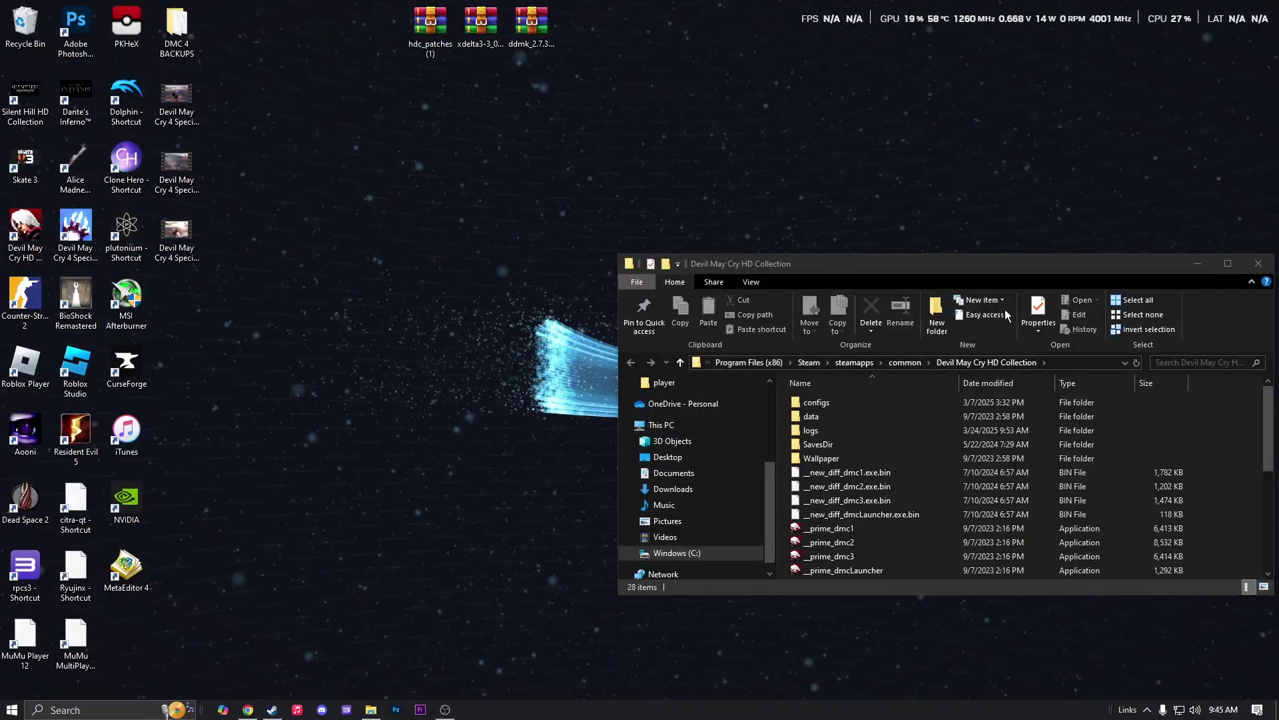
left_click(1021, 262)
left_click_drag(1021, 260, 1012, 207)
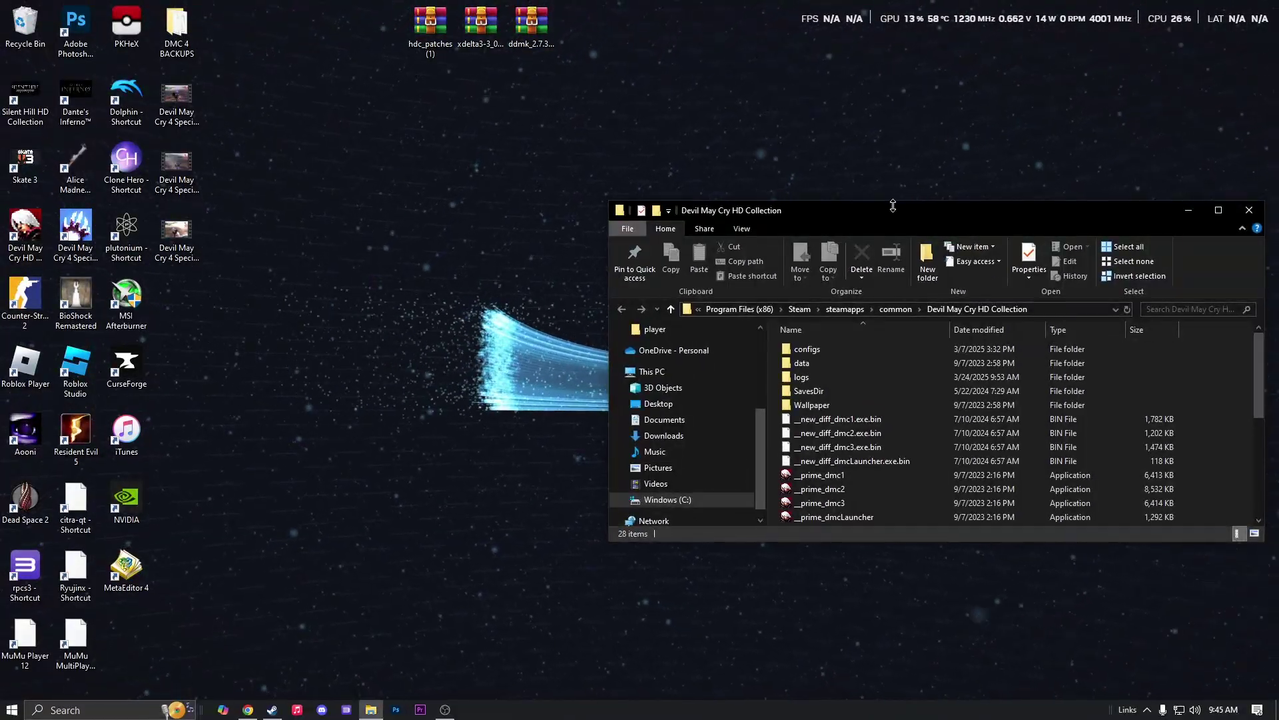
left_click_drag(893, 202, 856, 92)
- Open the ddmk_2.7.3 release archive from the desktop and select the four DLL files in its HDC folder
left_click_drag(308, 15, 605, 34)
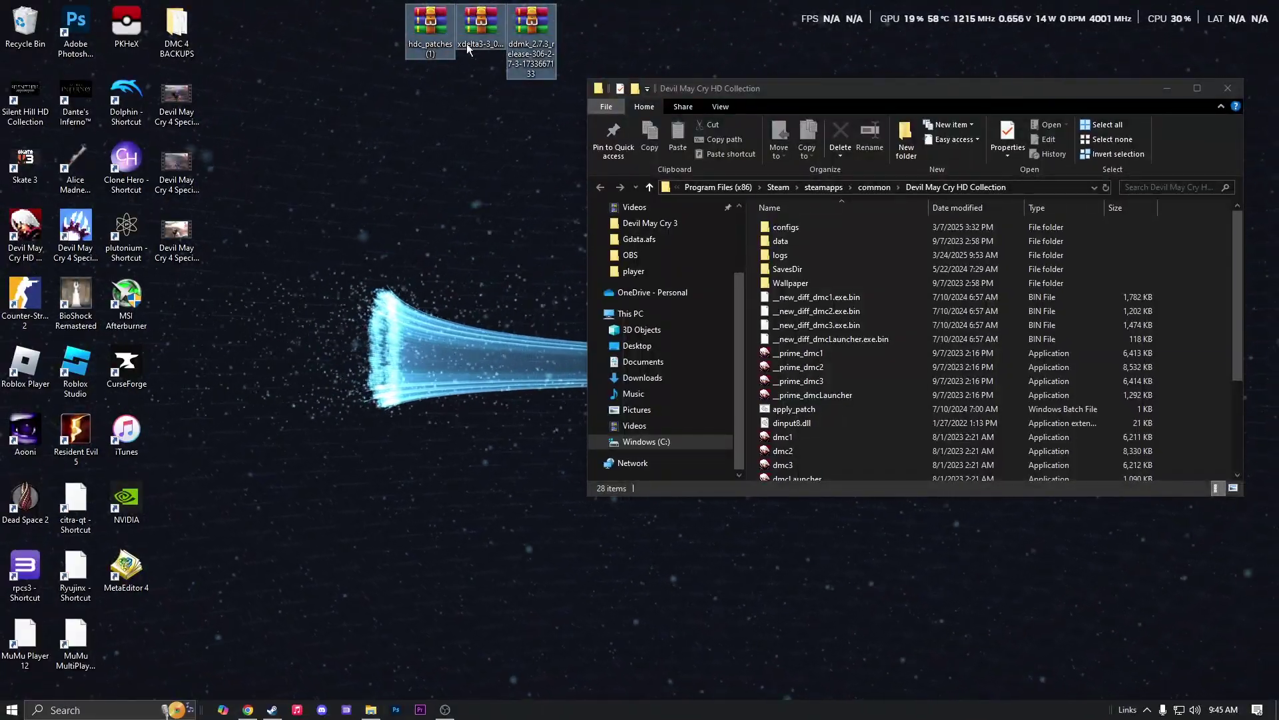
left_click_drag(431, 25, 449, 59)
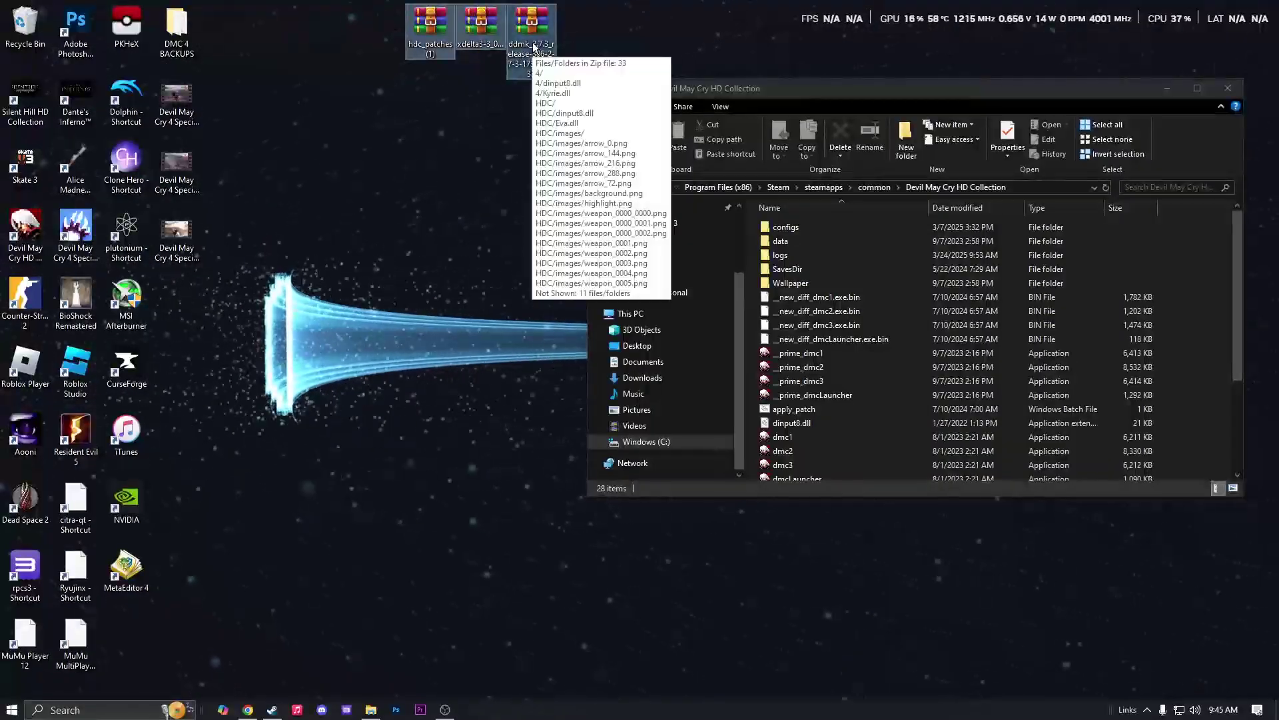
double_click(546, 30)
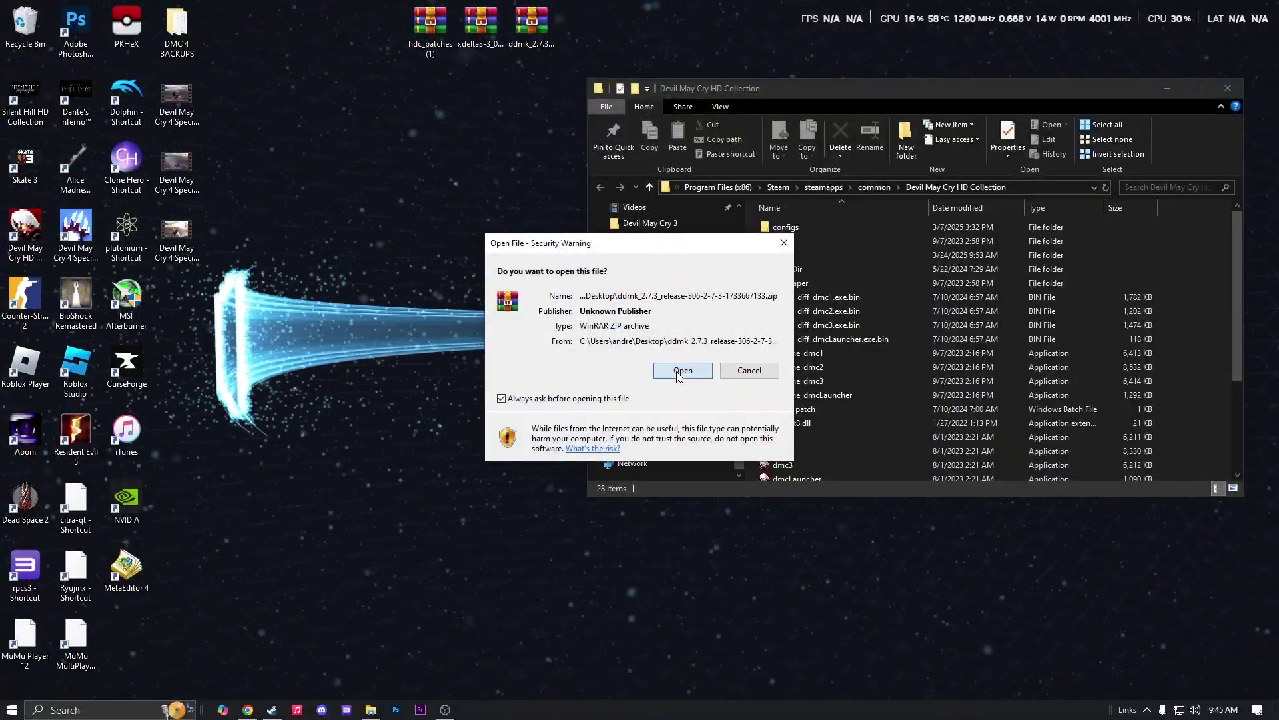
left_click(676, 368)
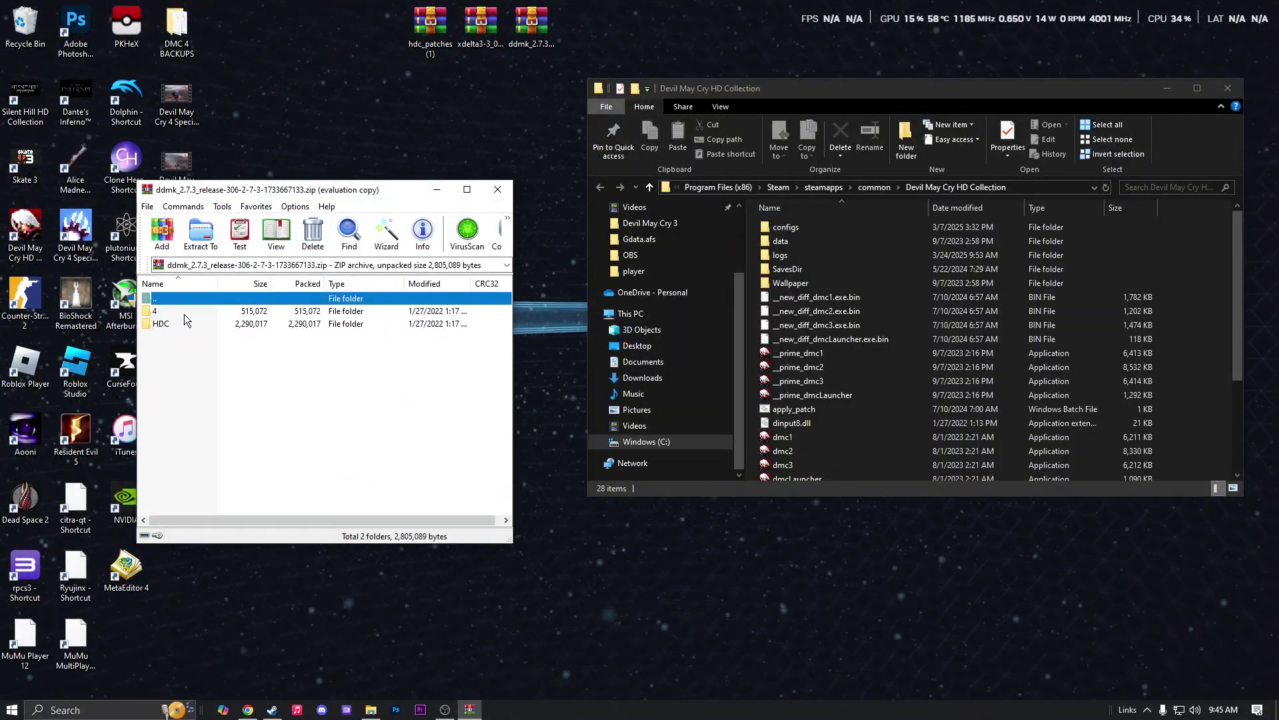
left_click(395, 372)
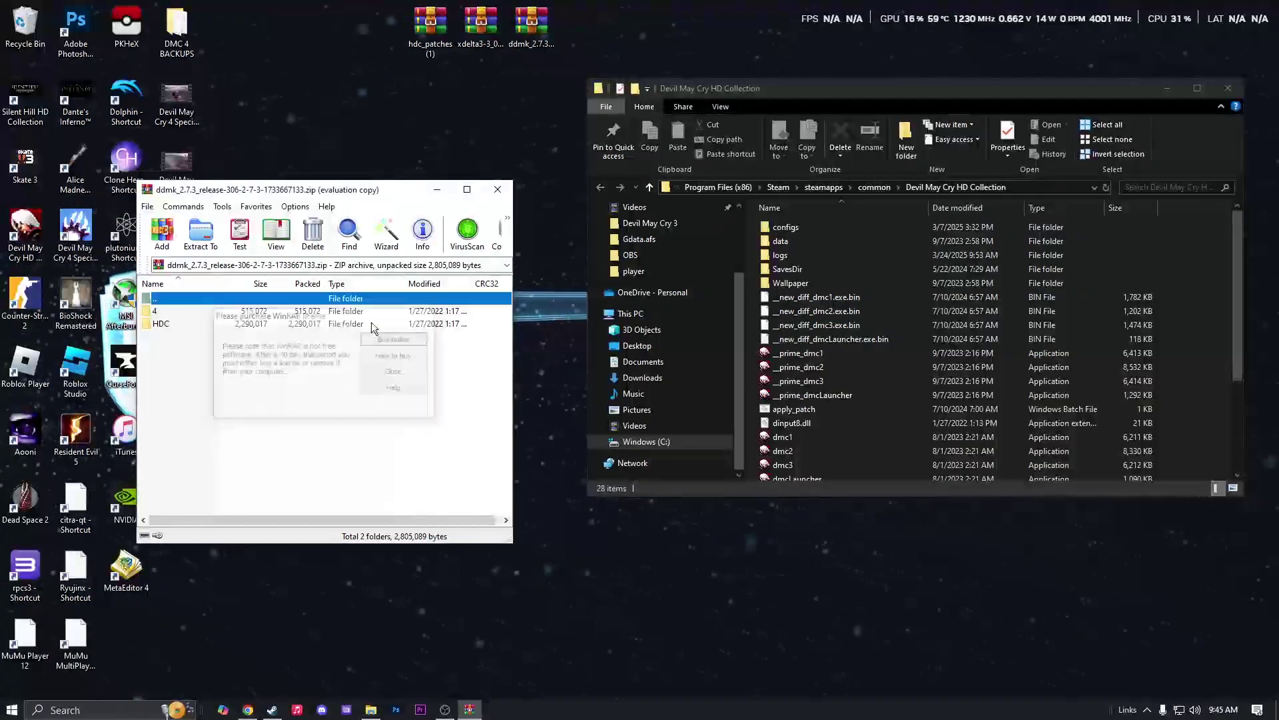
double_click(170, 324)
left_click_drag(193, 403, 179, 323)
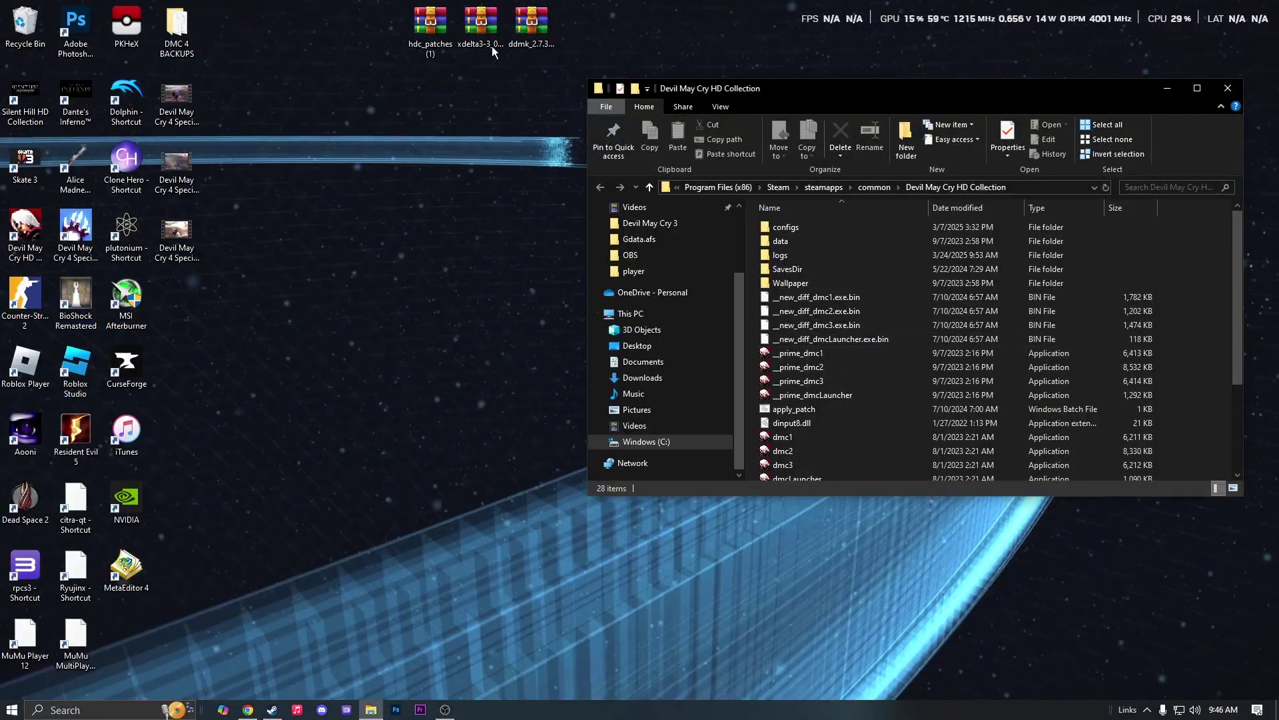
- Open the xdelta3-3_0_11.zip archive from the desktop
double_click(487, 42)
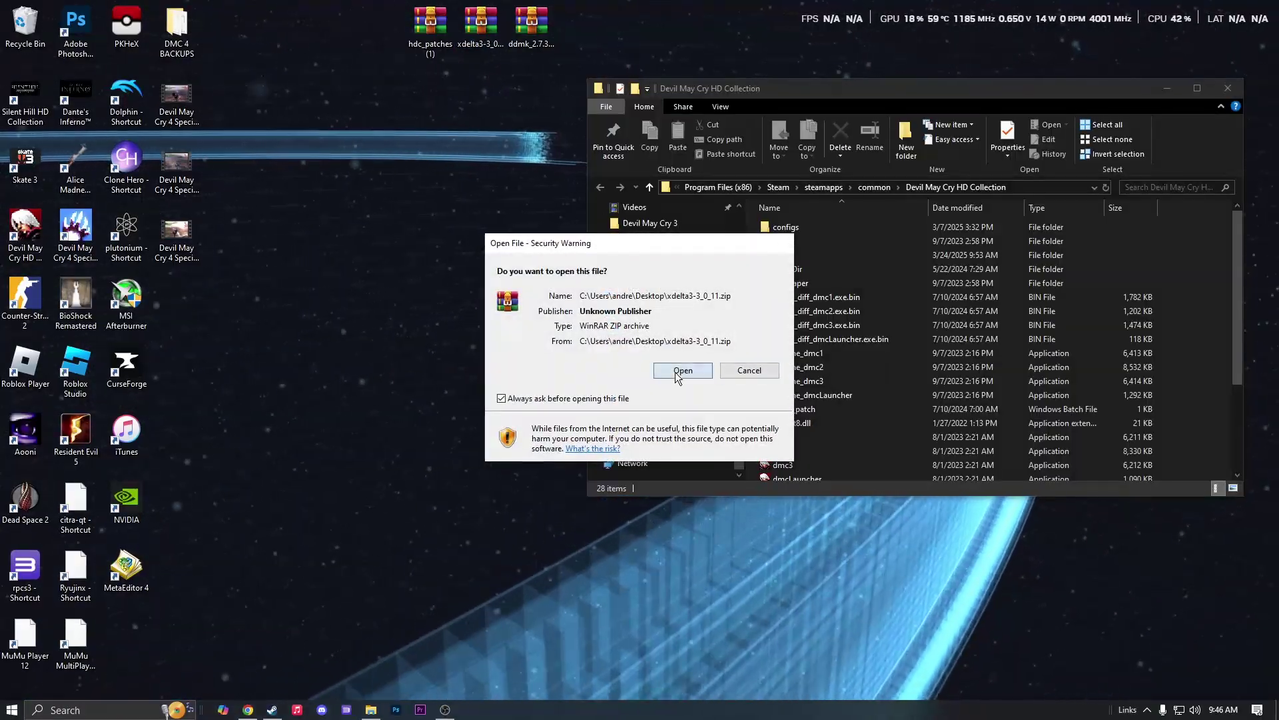
left_click(675, 371)
left_click_drag(237, 390, 183, 327)
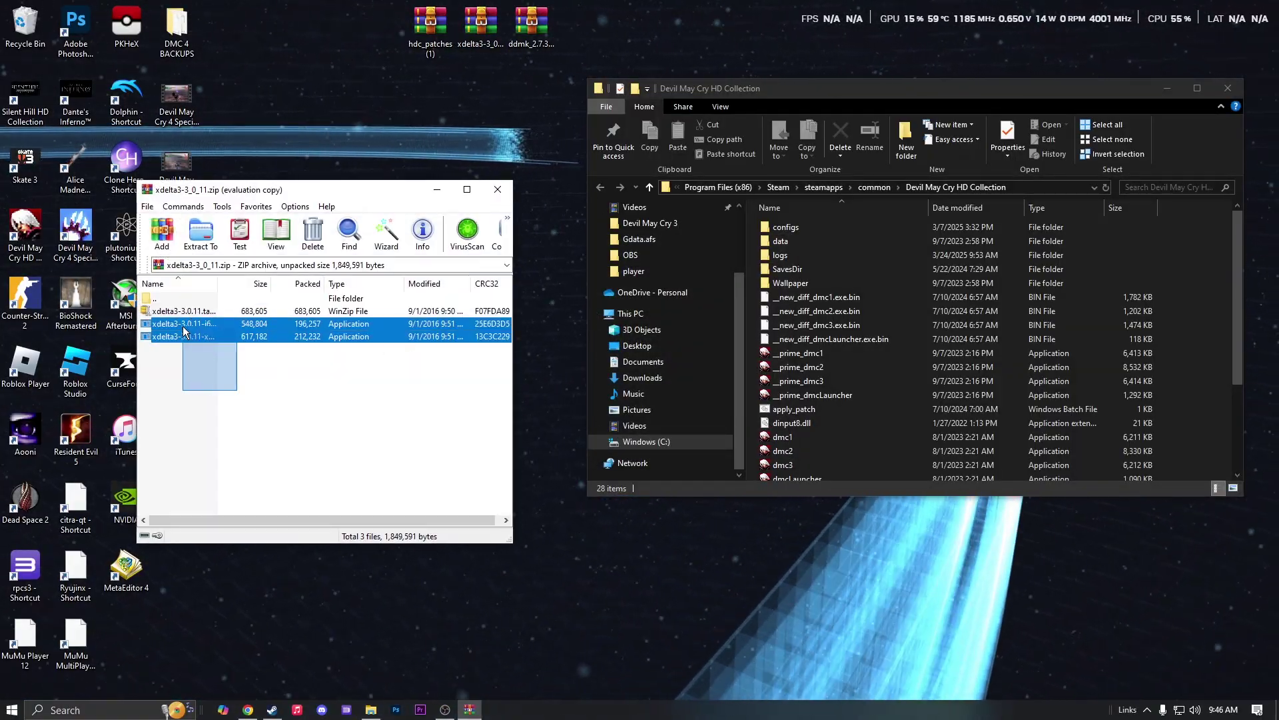
left_click(418, 319)
left_click(323, 382)
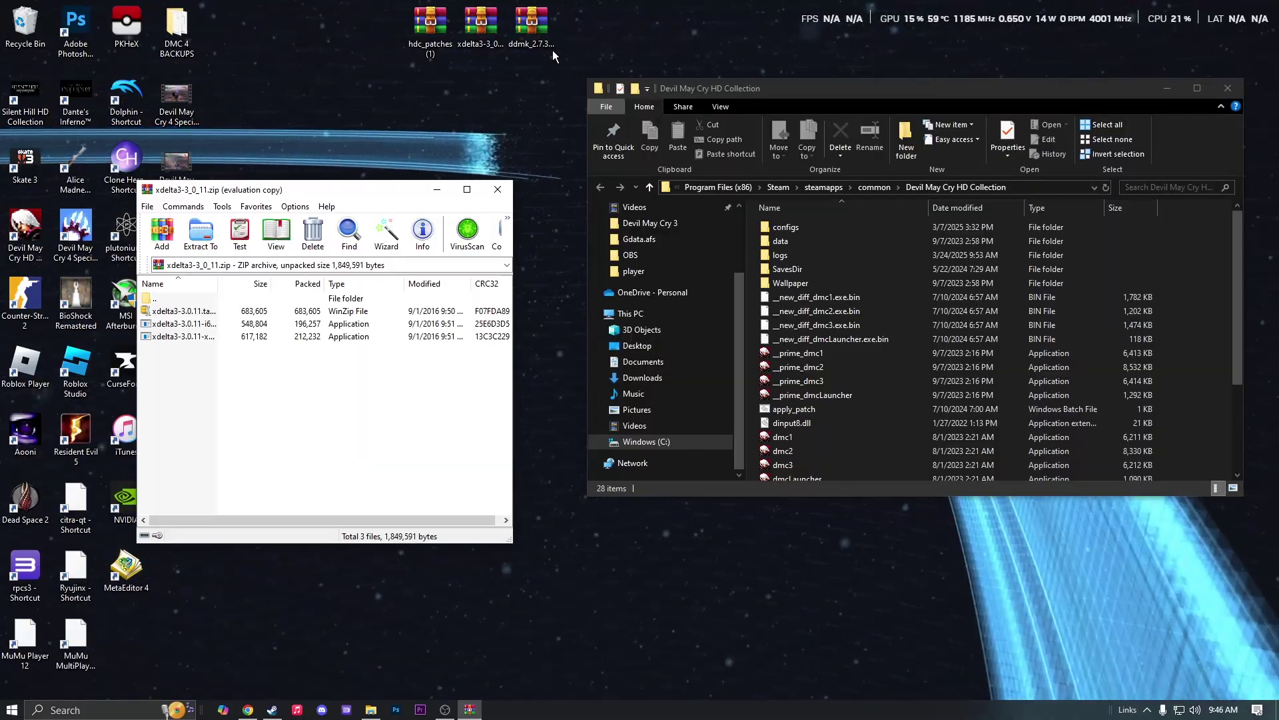
left_click(541, 33)
double_click(541, 34)
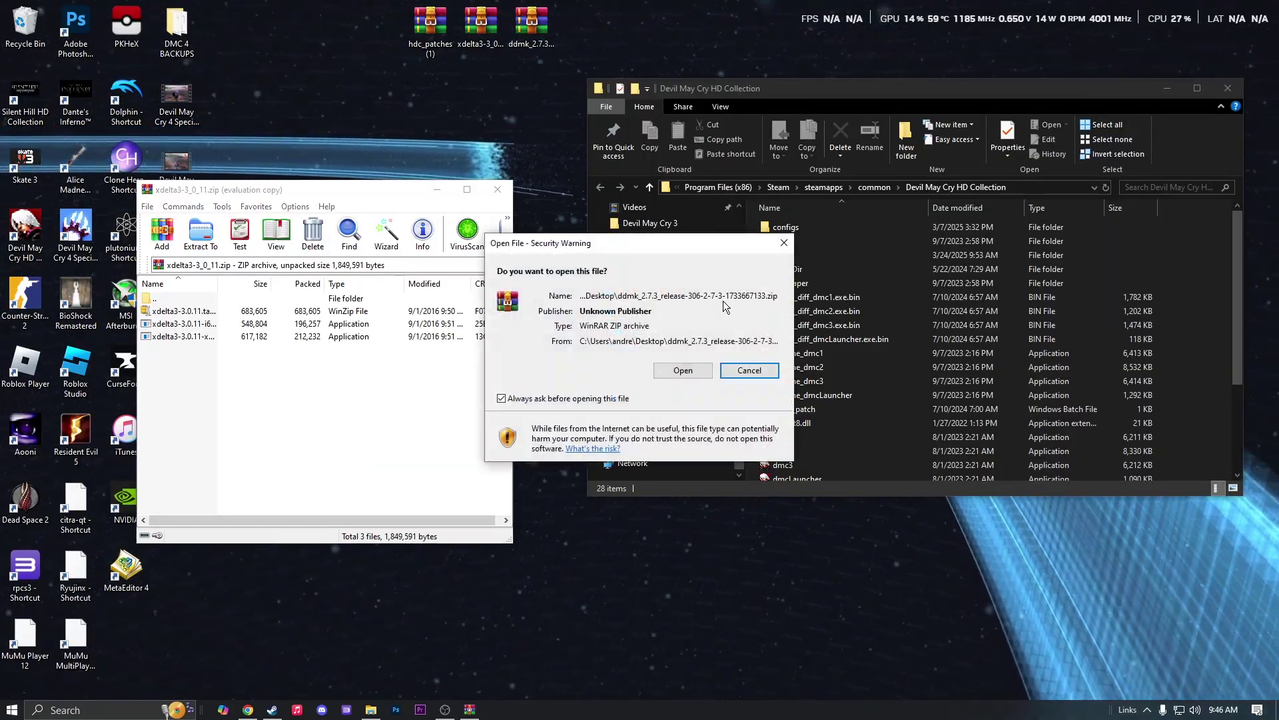
left_click(784, 241)
- Select all three files inside the open xdelta3-3_0_11.zip archive
left_click_drag(403, 102, 477, 27)
left_click(301, 385)
left_click_drag(301, 385, 193, 316)
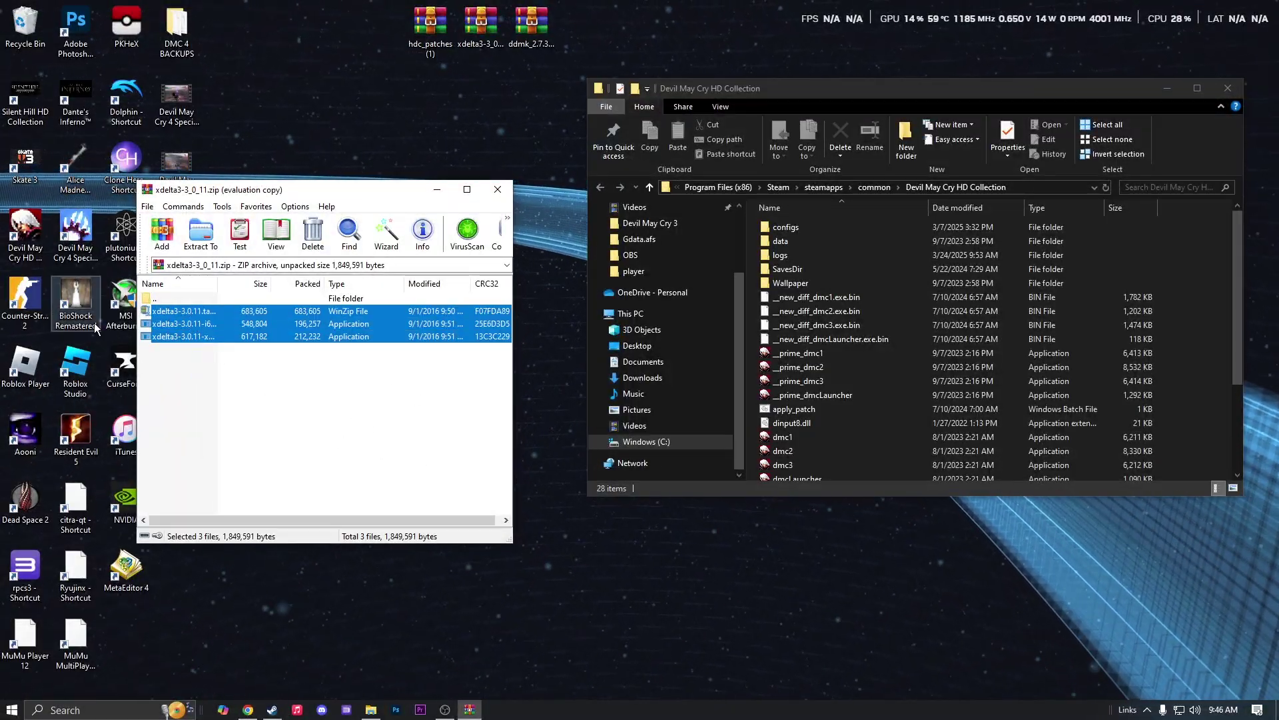
- Select only the two xdelta3 application files in the xdelta3-3_0_11.zip archive and close the archive
left_click(446, 426)
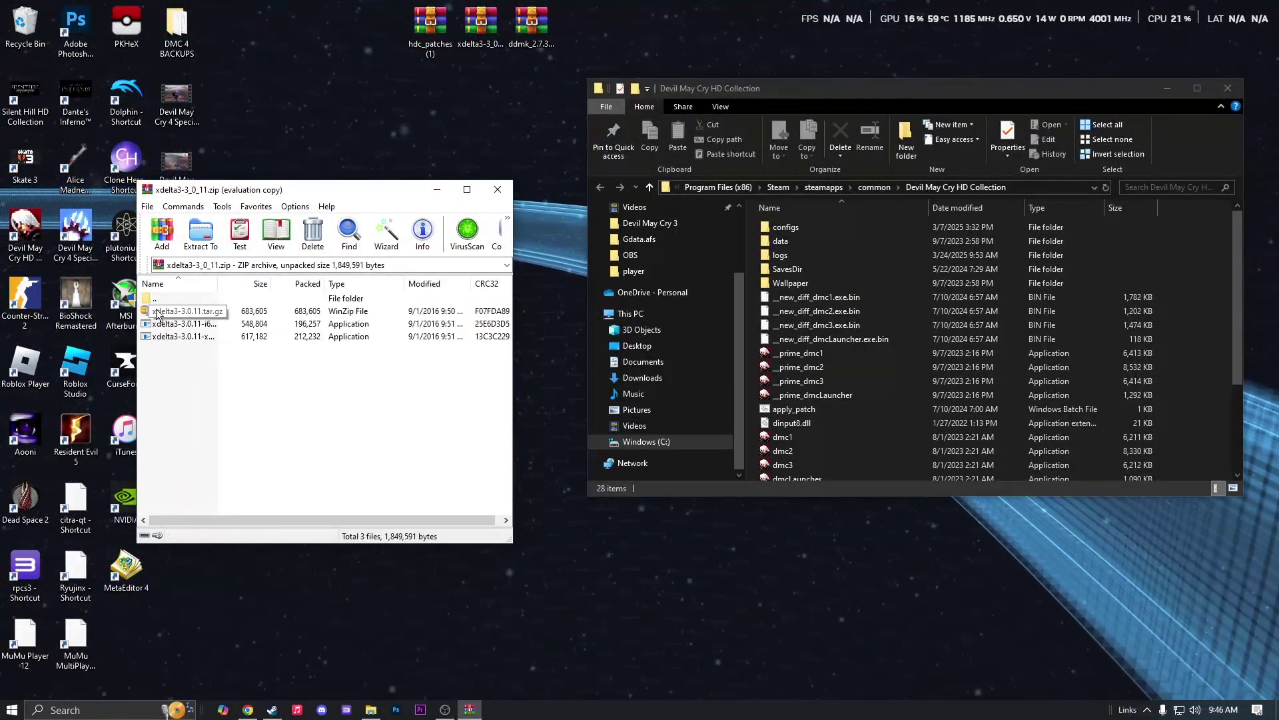
left_click_drag(169, 350, 160, 325)
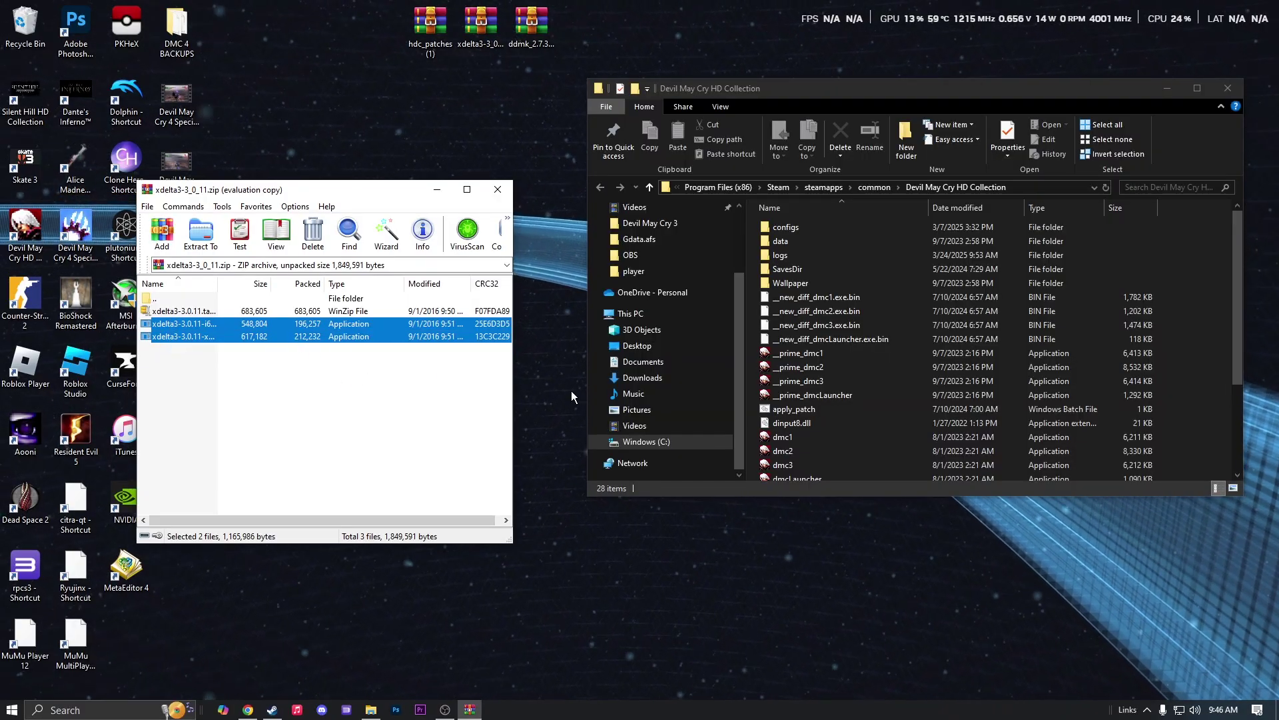
left_click(493, 191)
- Open the hdc_patches (1).zip archive from the desktop, select all five files inside and close the archive
double_click(430, 28)
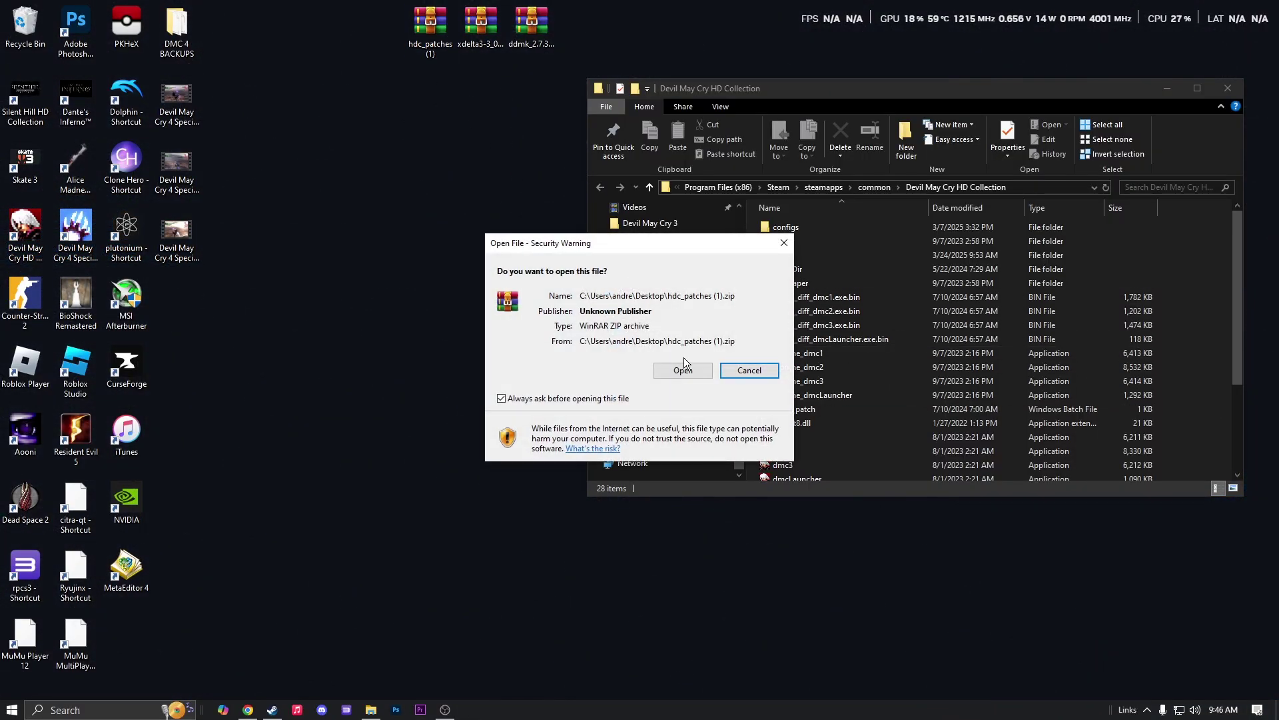
left_click(683, 370)
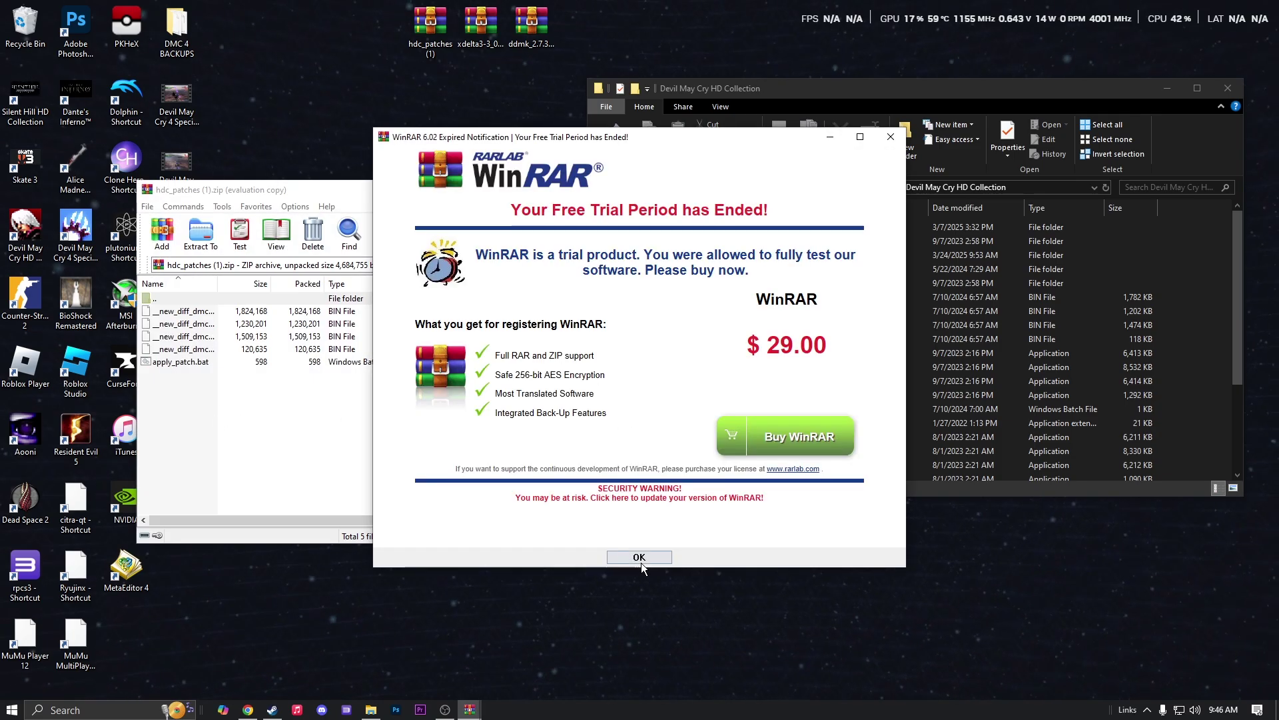
key("Return")
left_click_drag(189, 407, 189, 323)
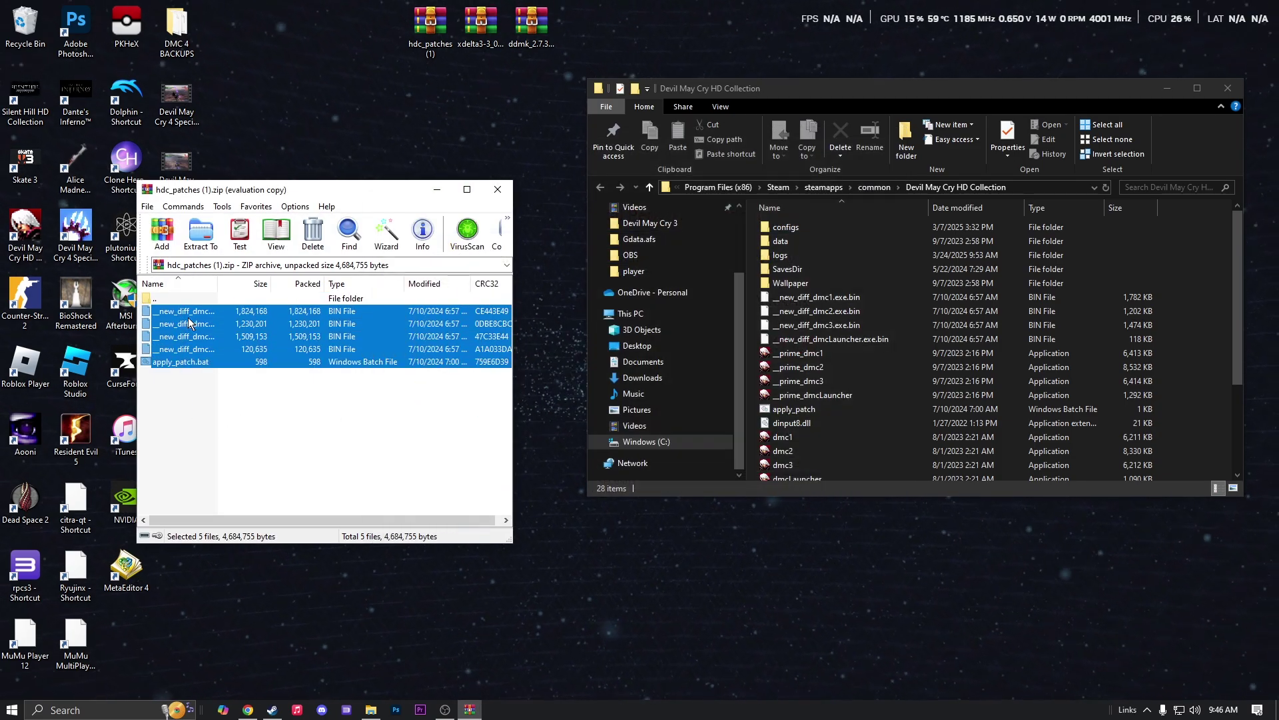
left_click(498, 190)
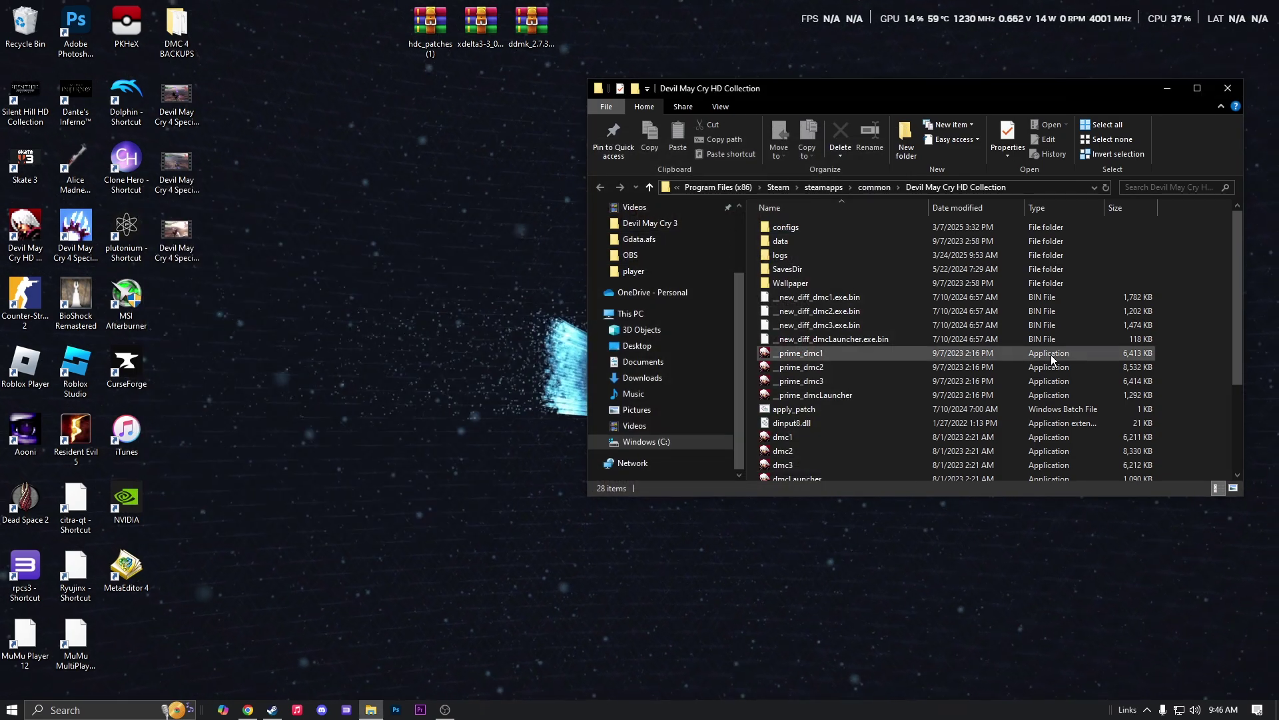
- Look through the Devil May Cry HD Collection folder and select the four __prime application files
scroll(989, 378, "down", 1)
scroll(847, 317, "down", 1)
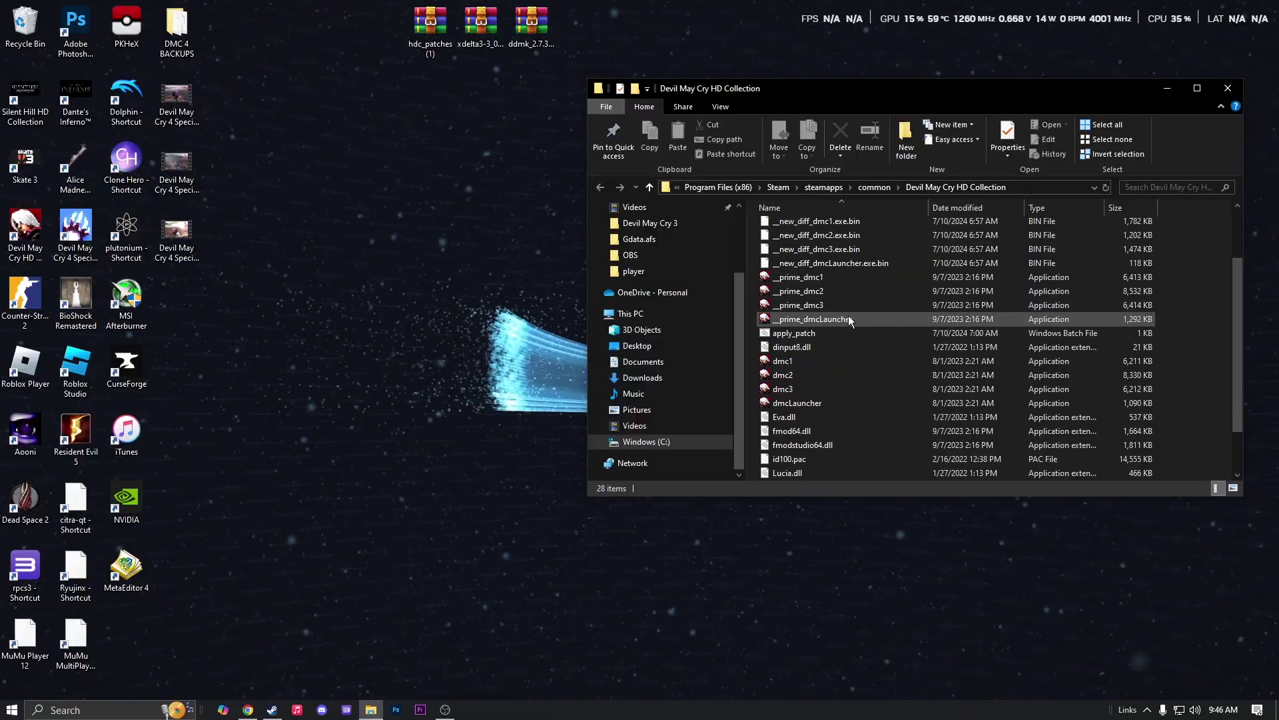
scroll(813, 293, "up", 1)
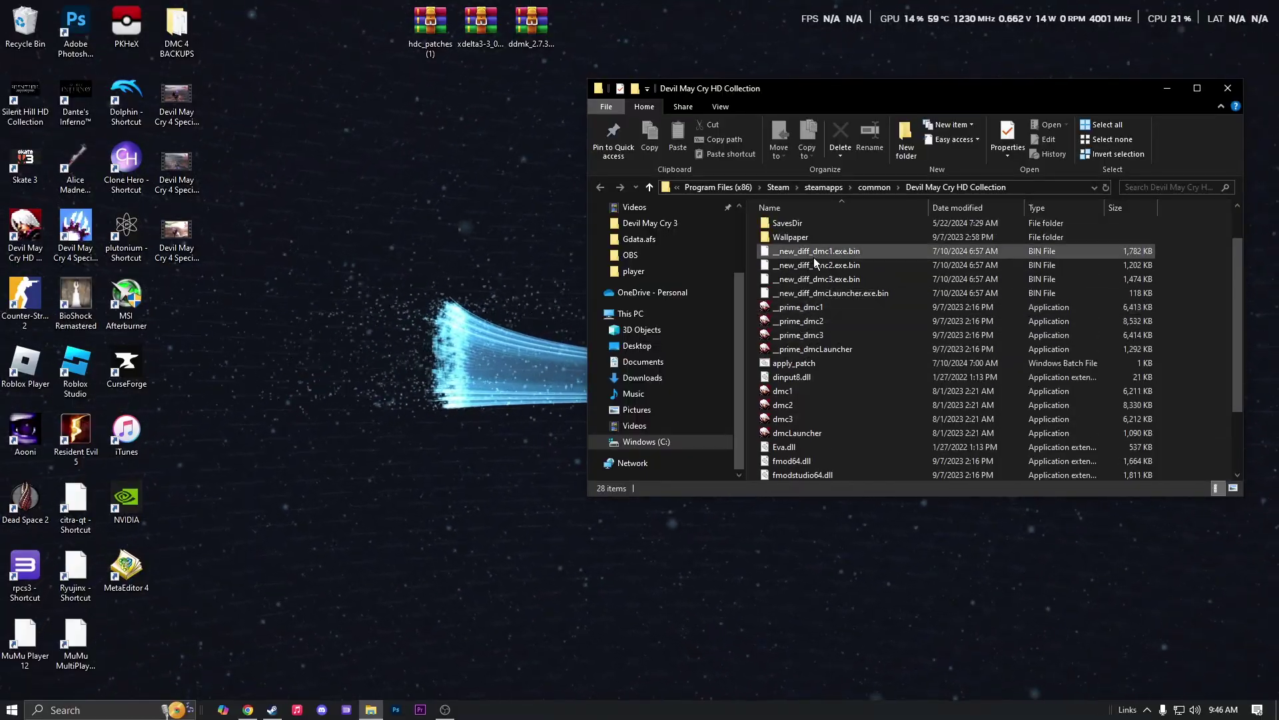
scroll(845, 299, "down", 2)
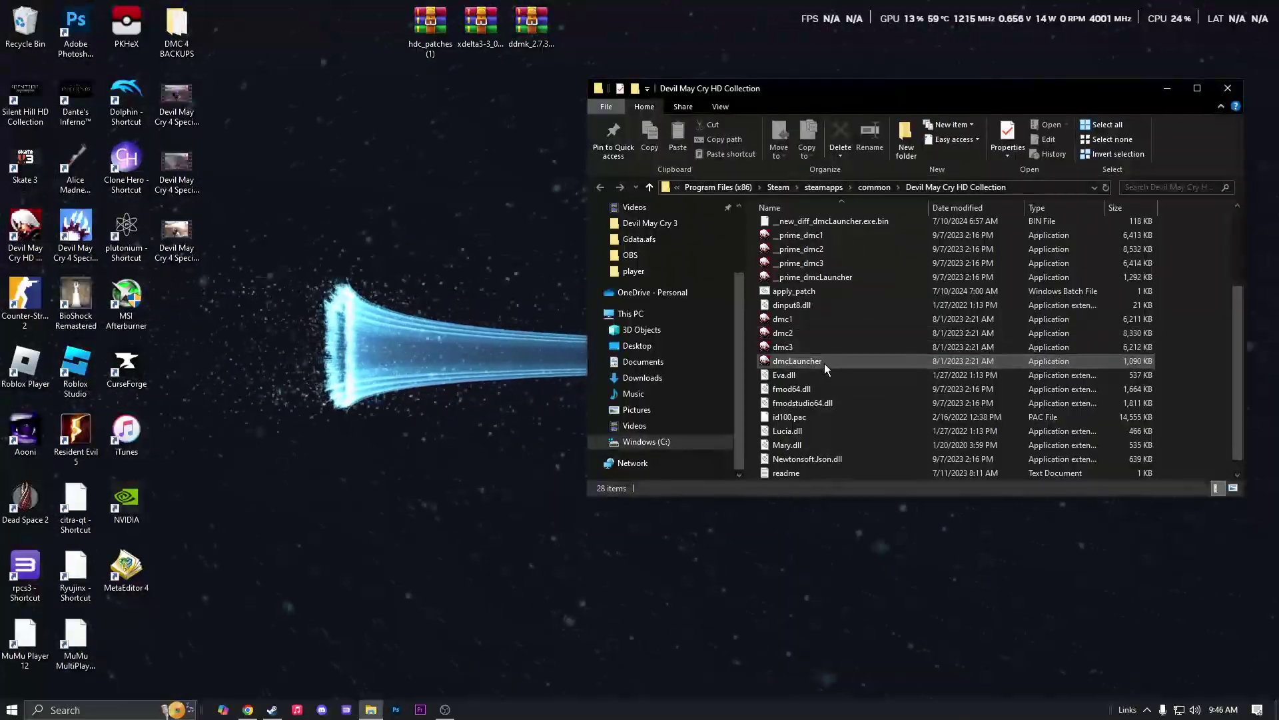
scroll(825, 363, "down", 1)
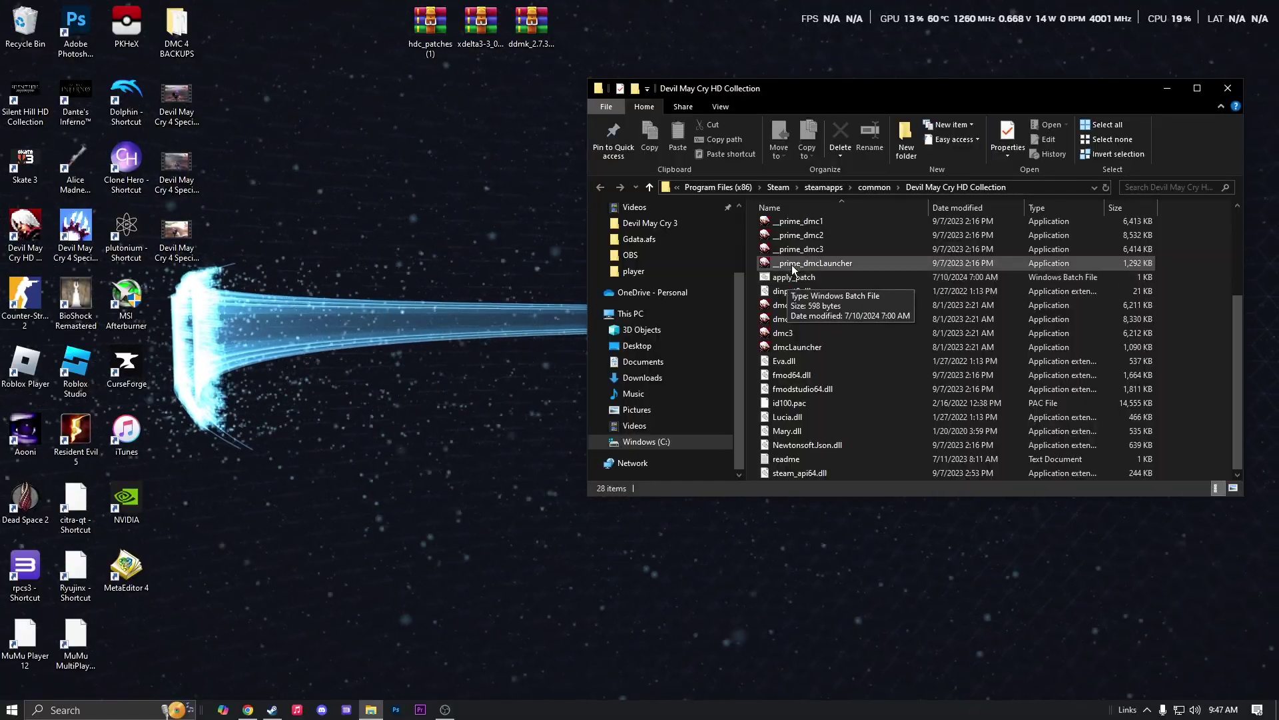
left_click(777, 222)
left_click(813, 262, "shift")
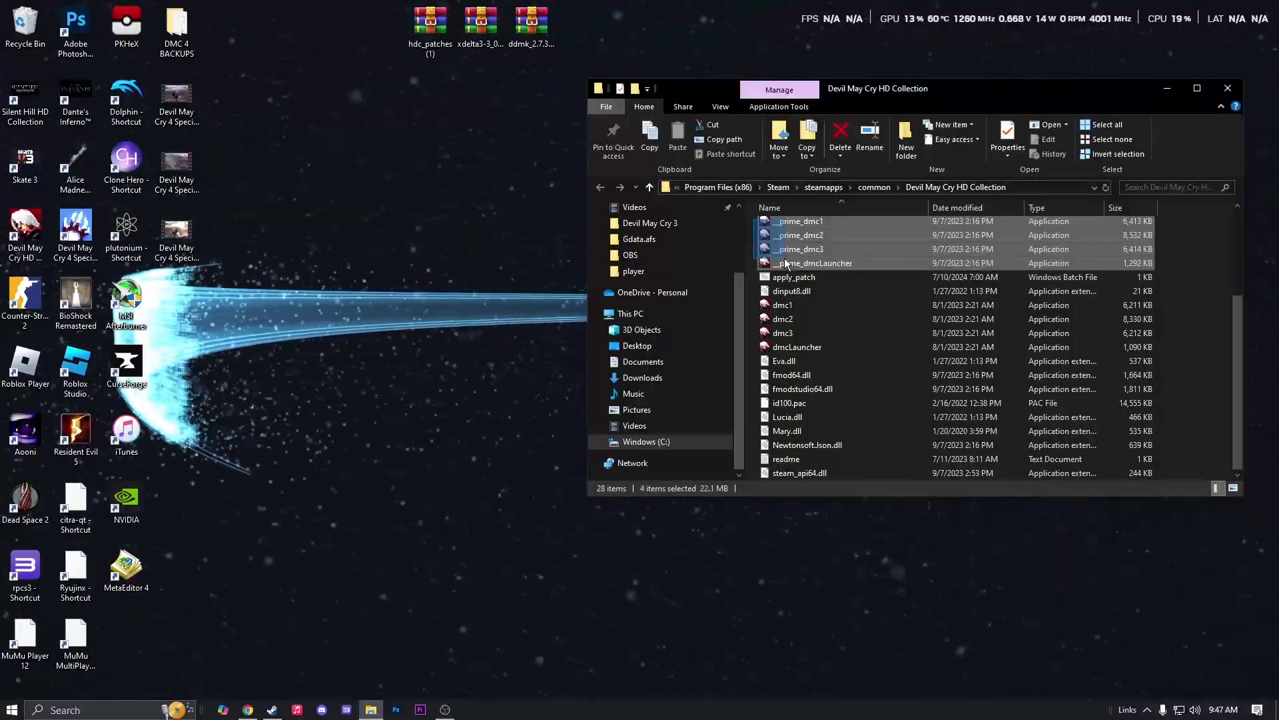
- Select the four __new_diff BIN files in the game folder, then clear the selection
scroll(800, 280, "up", 3)
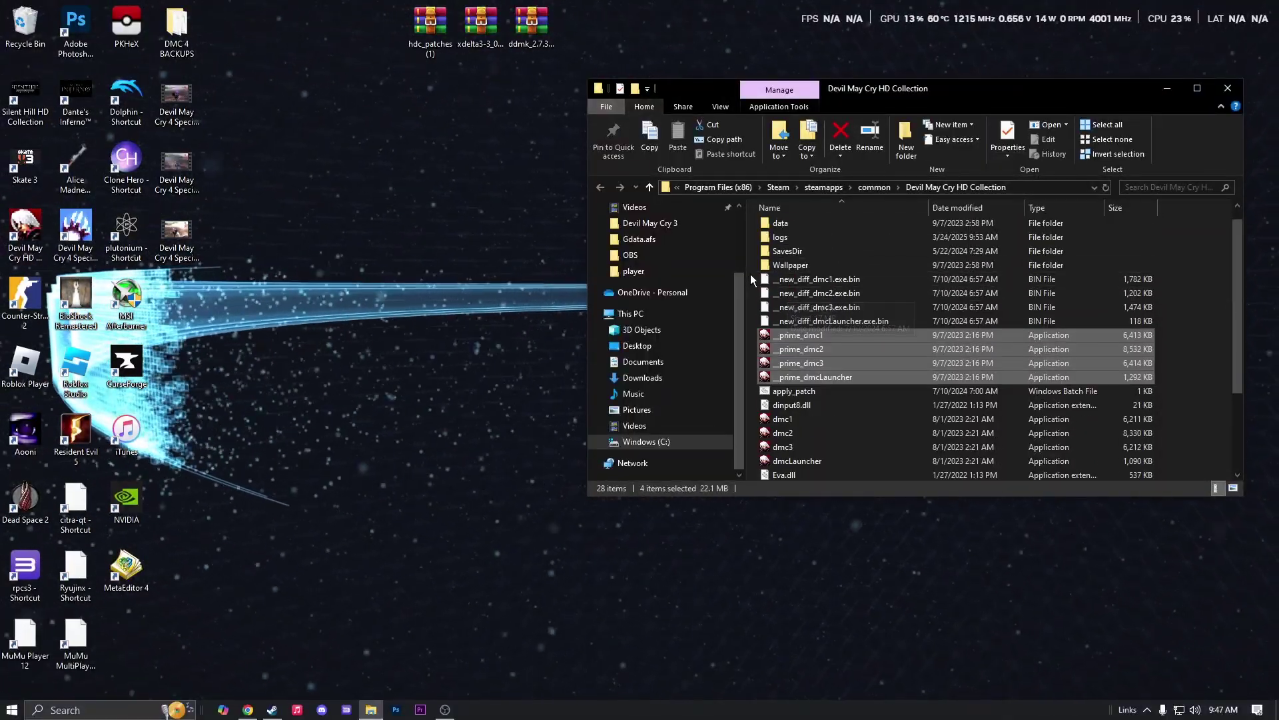
left_click_drag(750, 274, 794, 330)
scroll(795, 328, "down", 1)
scroll(794, 328, "down", 2)
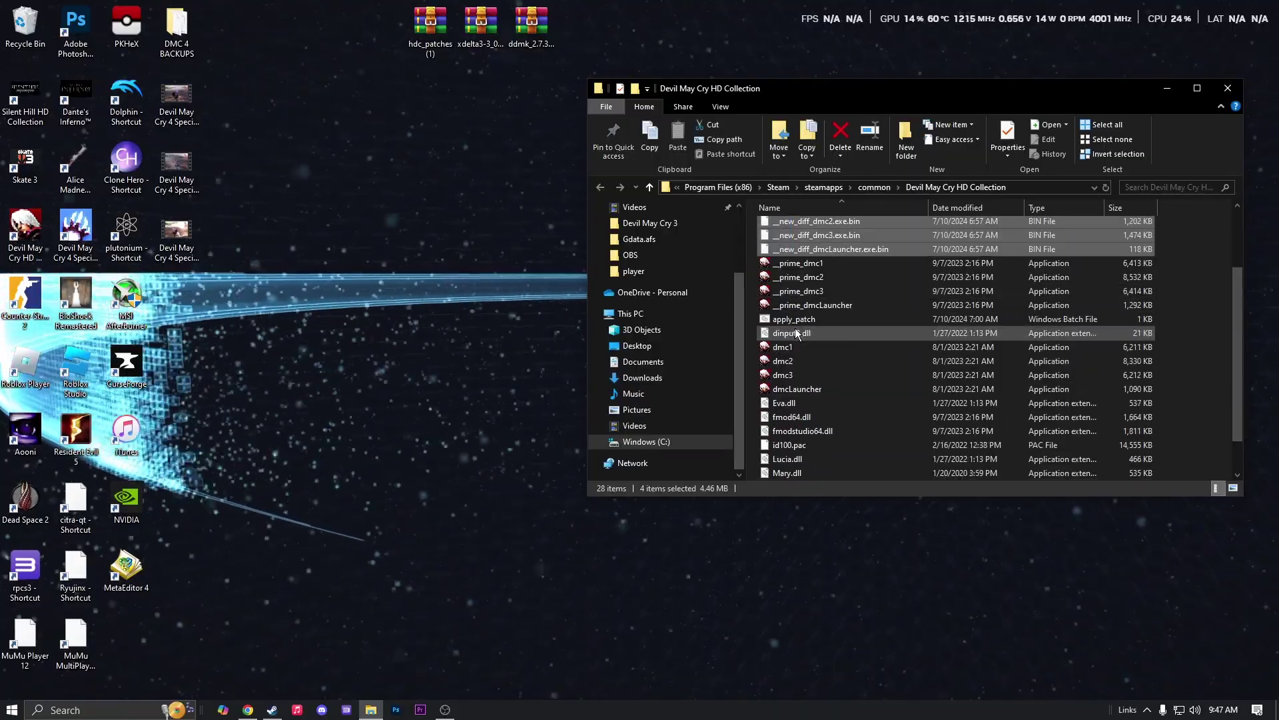
scroll(794, 328, "up", 2)
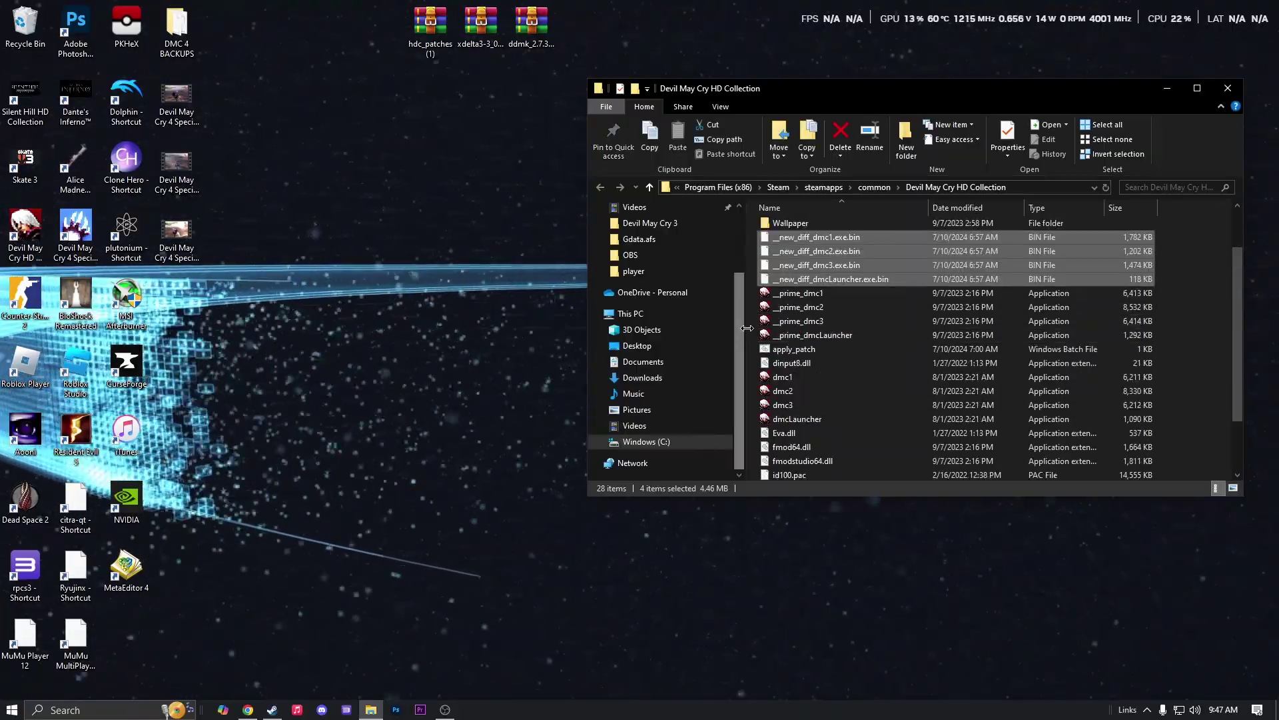
scroll(752, 329, "down", 1)
left_click(750, 333)
scroll(773, 332, "down", 1)
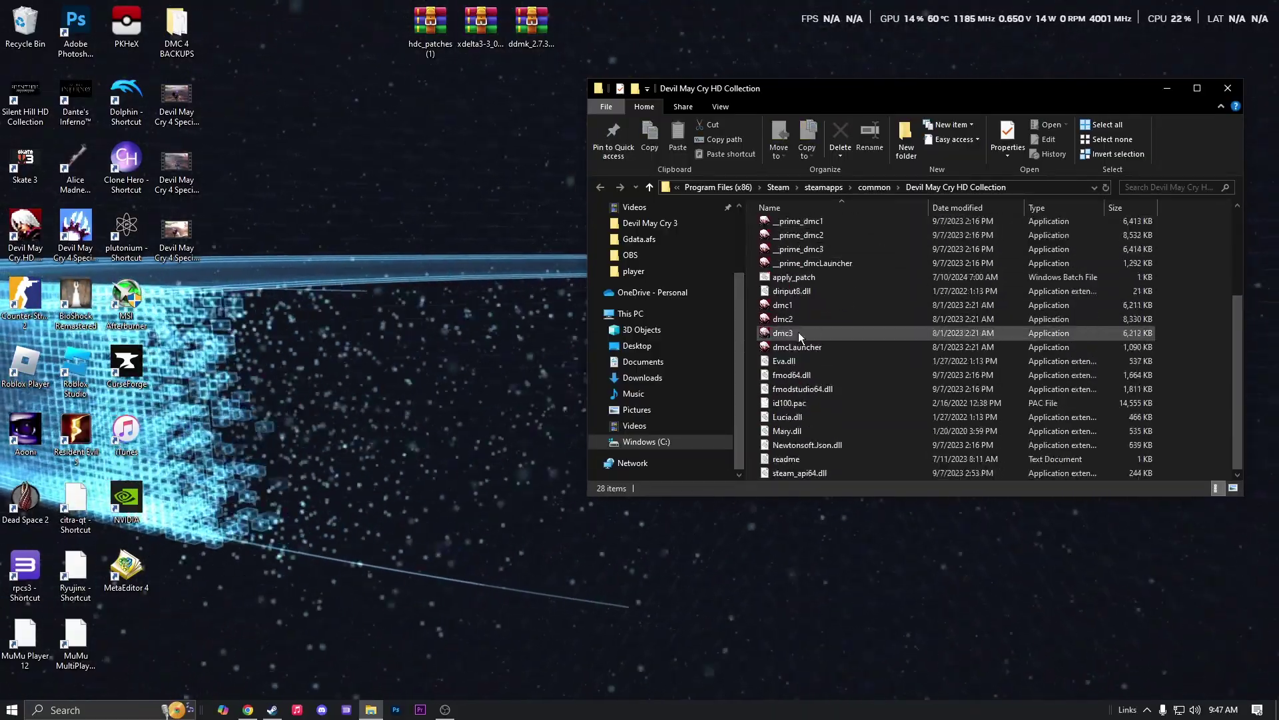
- Launch Devil May Cry HD Collection and start Devil May Cry 3 Special Edition from its game selection
double_click(798, 332)
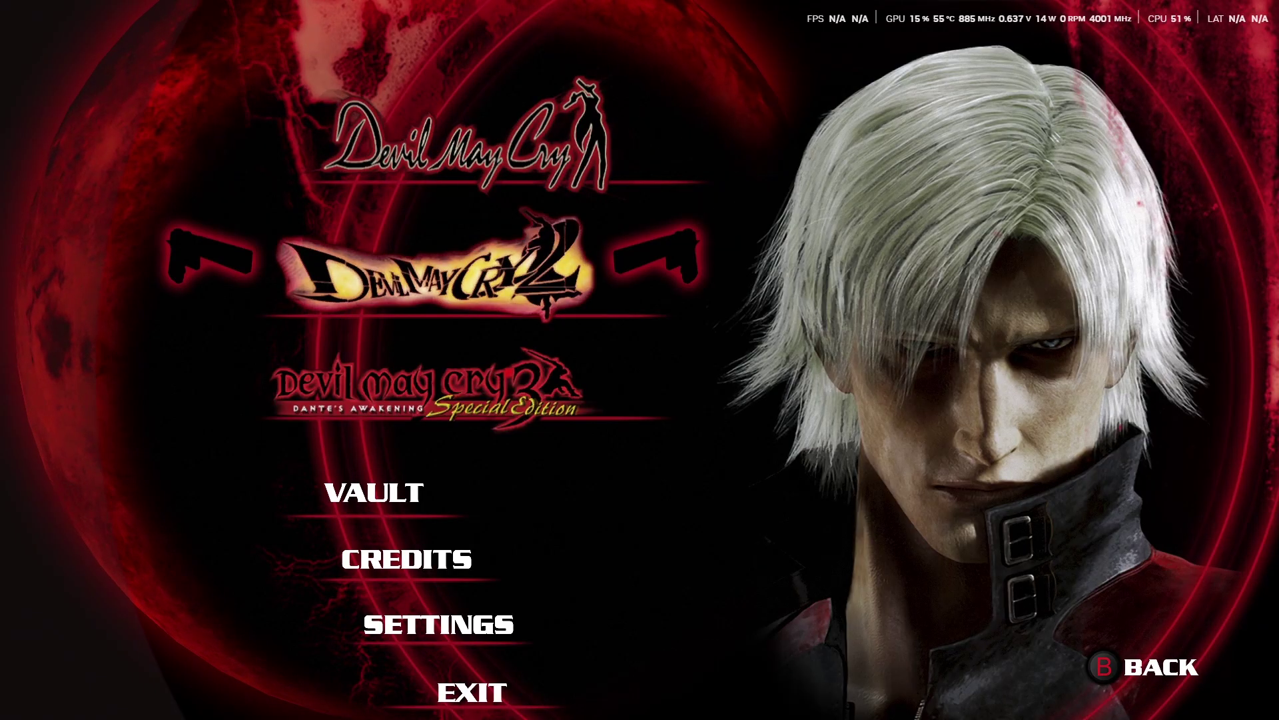
key("Down")
key("Return")
key("Up")
key("Return")
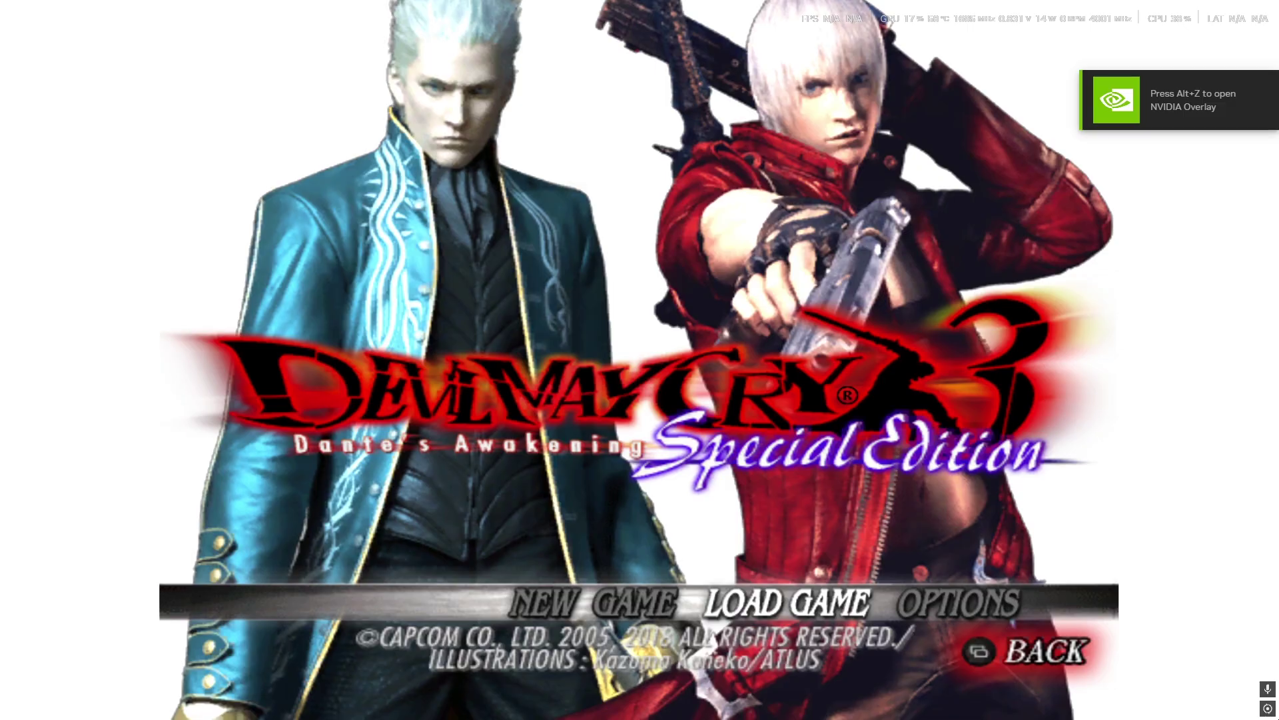
- Show the DDMK overlay on the title screen and examine the Style Switcher and Training options in its game settings
key("Delete")
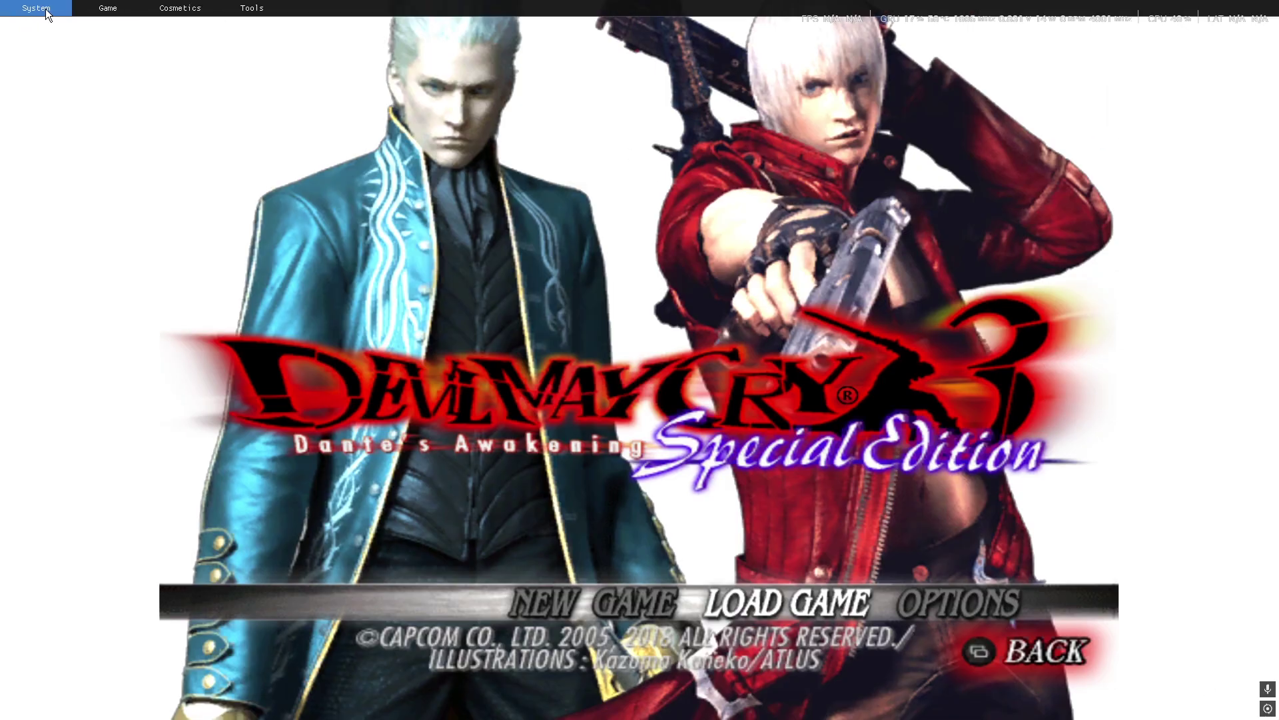
left_click(105, 9)
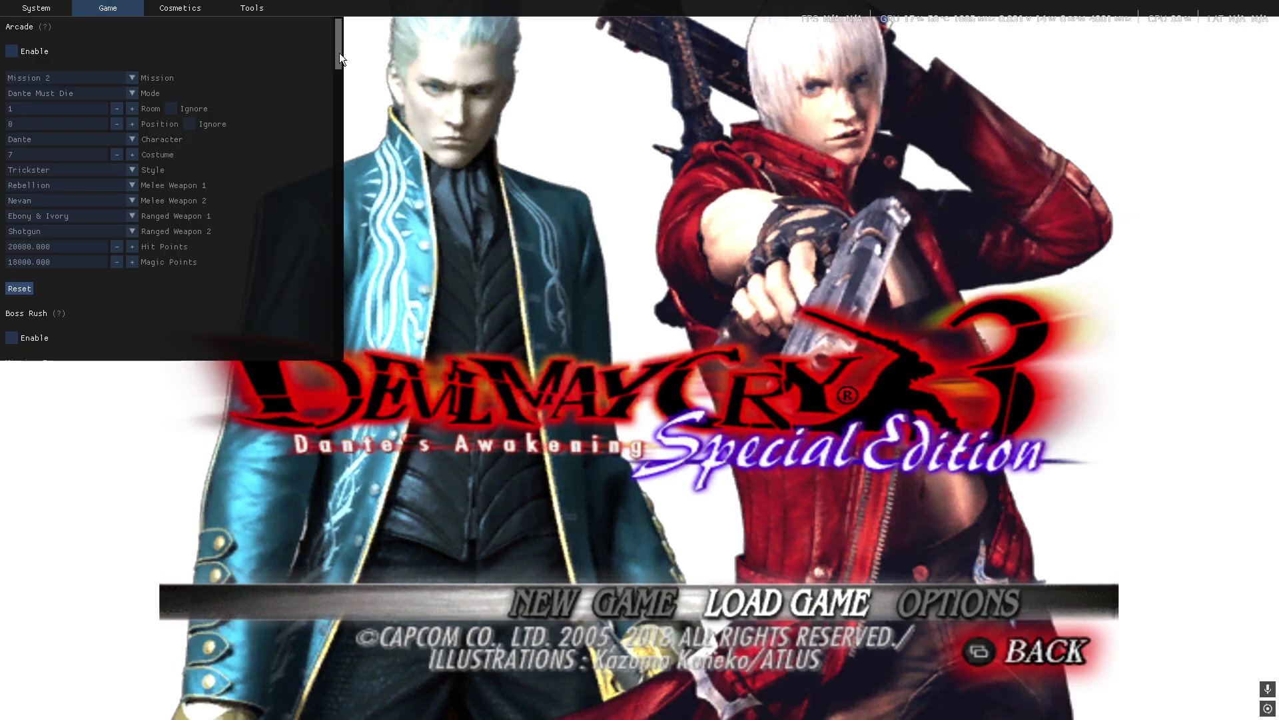
left_click_drag(339, 53, 297, 155)
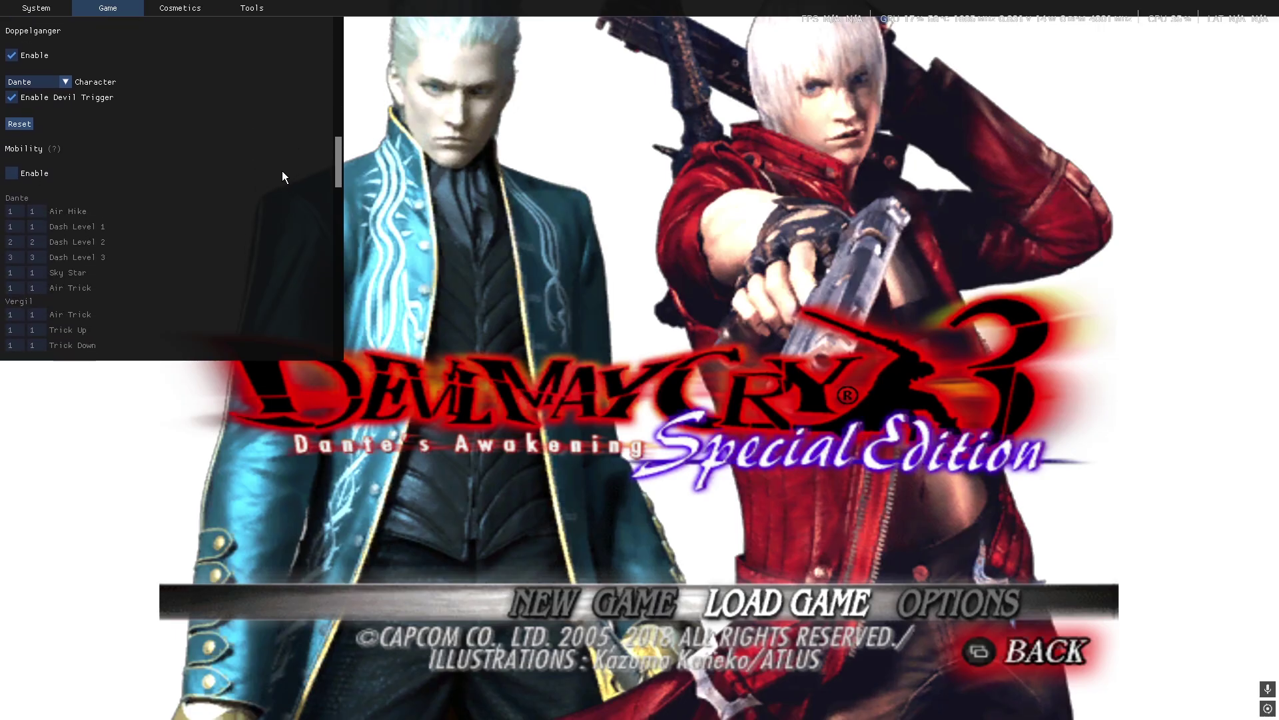
scroll(282, 171, "down", 10)
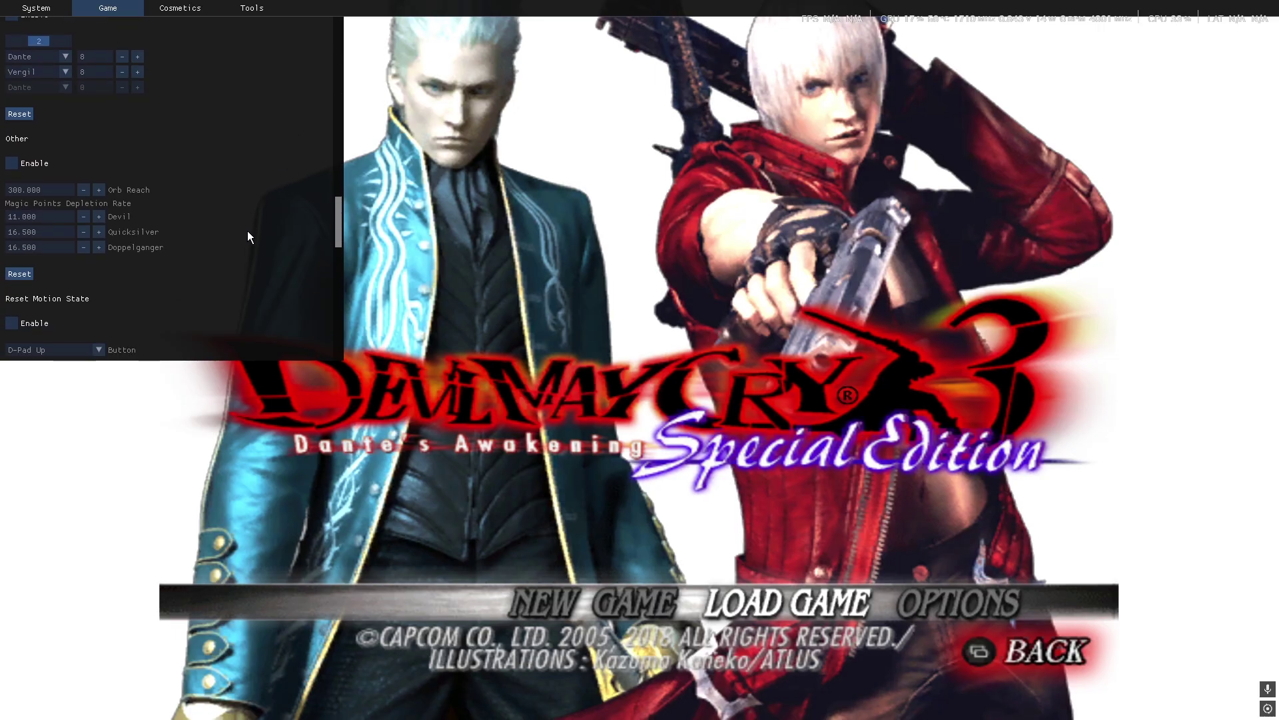
scroll(247, 232, "down", 5)
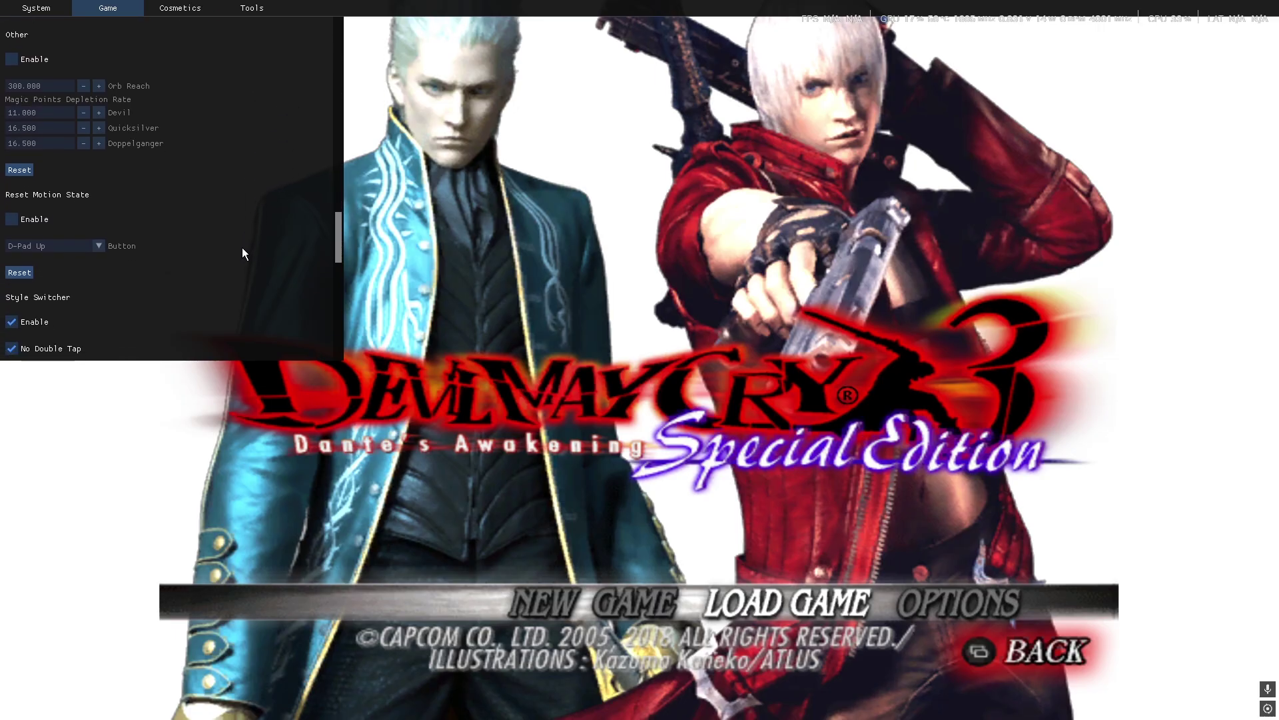
scroll(242, 249, "down", 4)
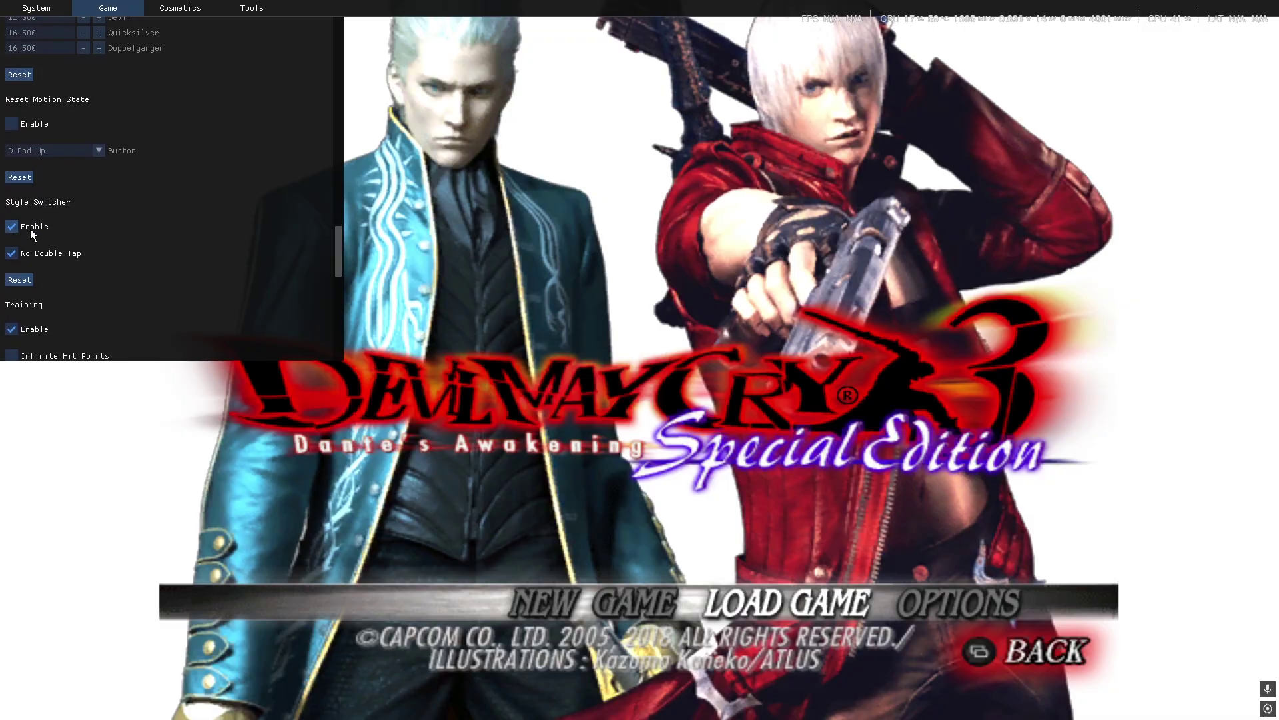
scroll(59, 207, "down", 1)
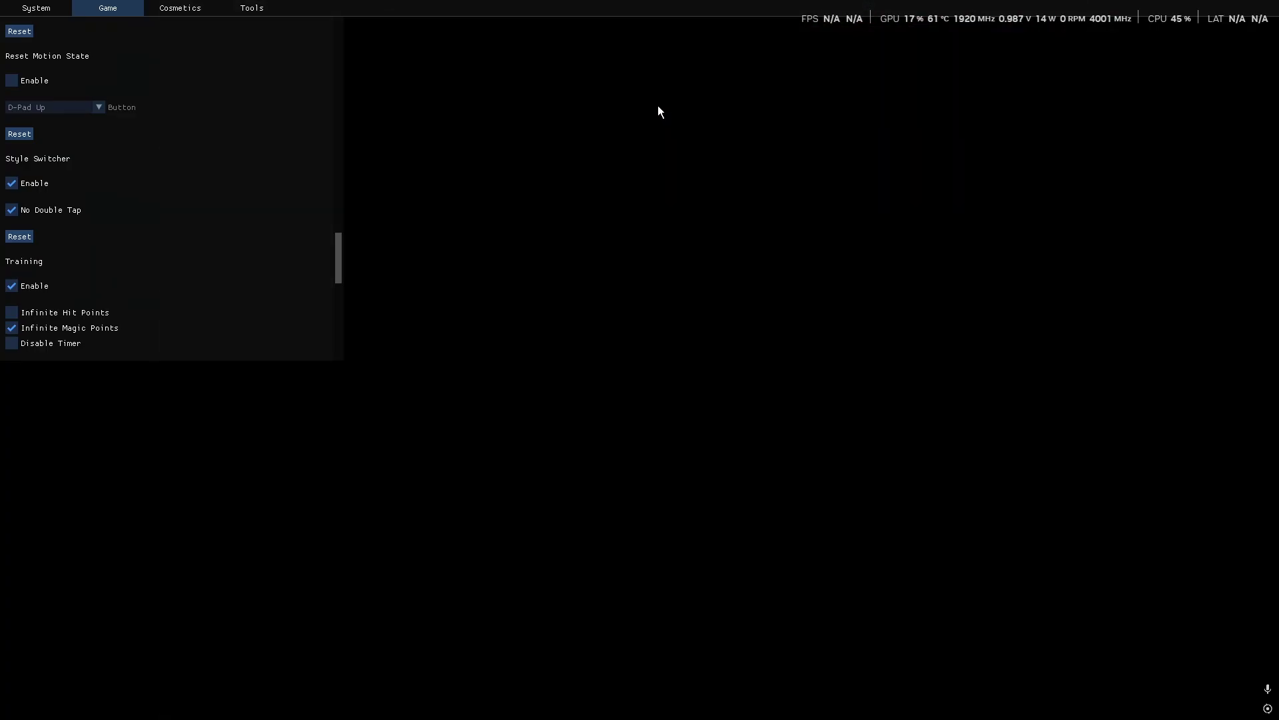
- Switch from the game to another open window
key("alt+Tab")
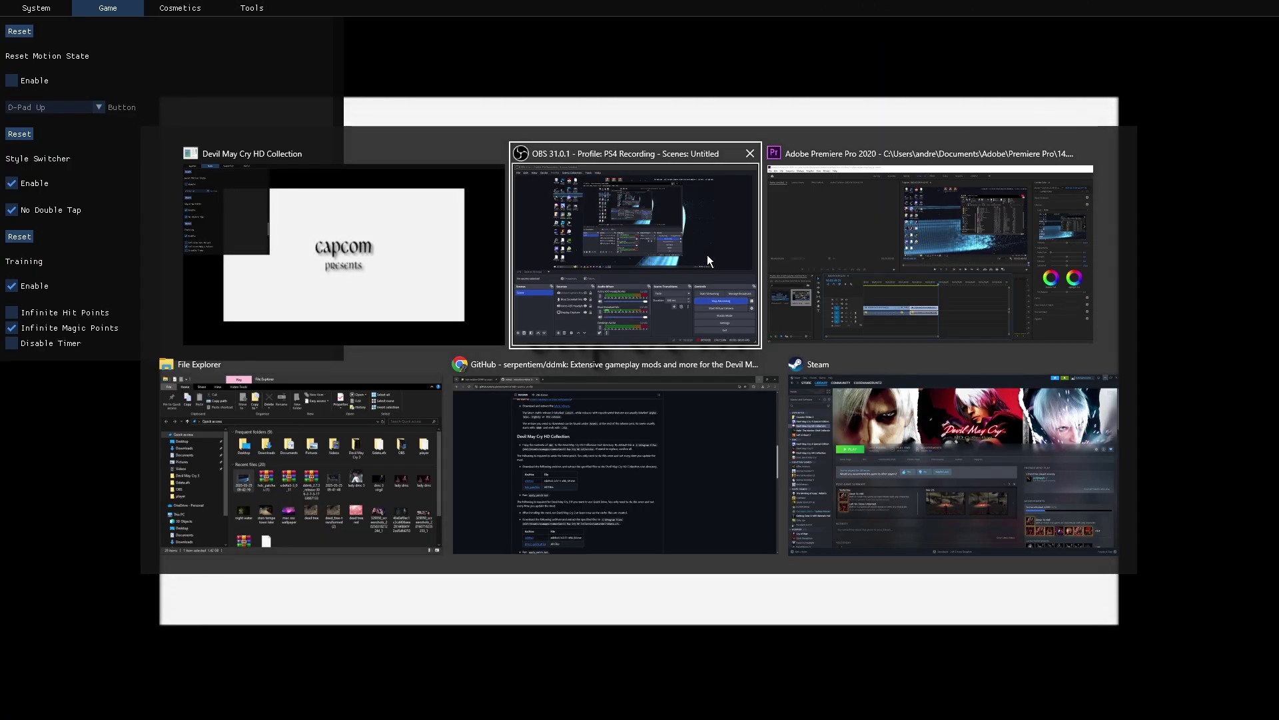